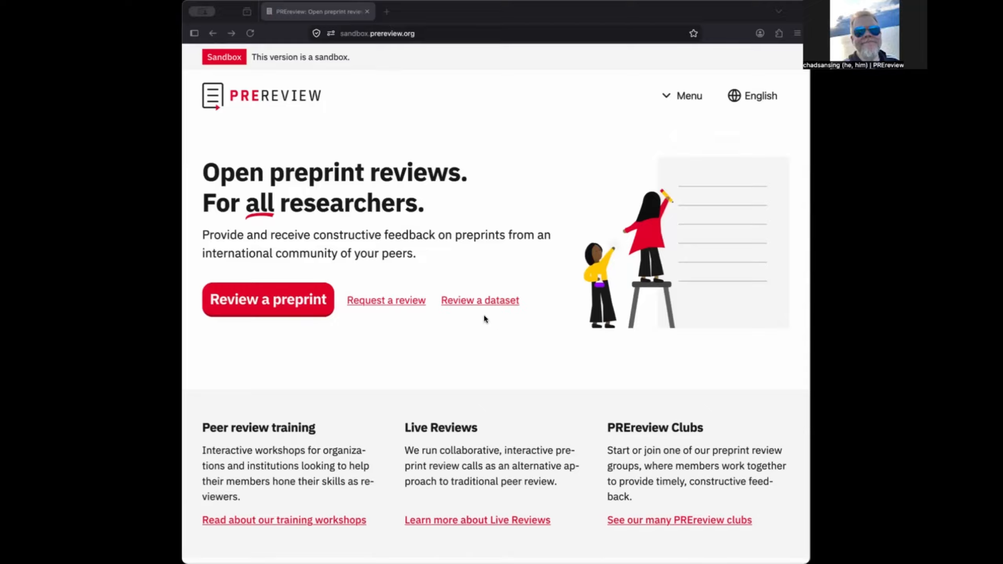
- Open a dataset review, expand the DOI explanation, and submit 10.48331/SCIELODATA.MUDGTS as the dataset to review
click(476, 303)
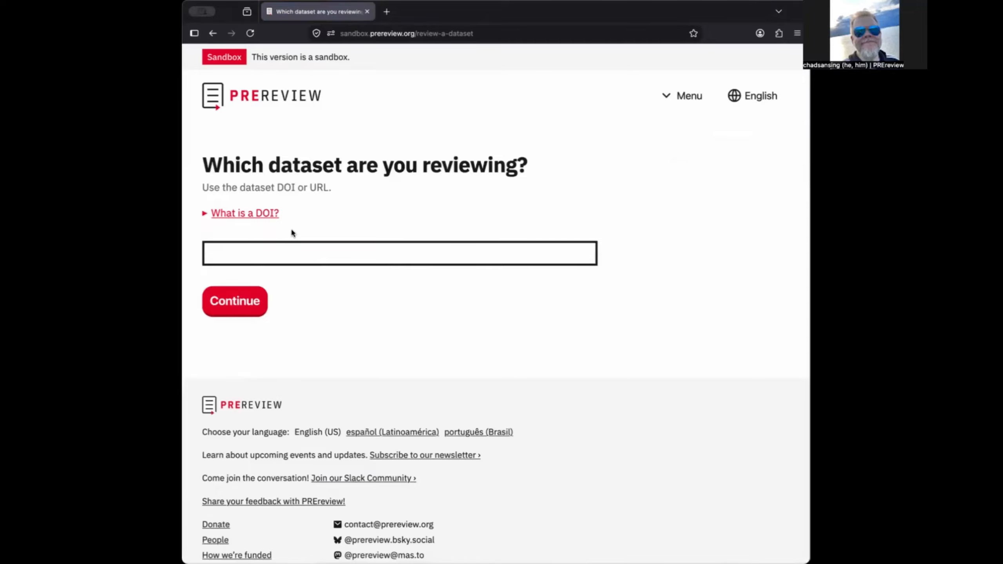
click(205, 216)
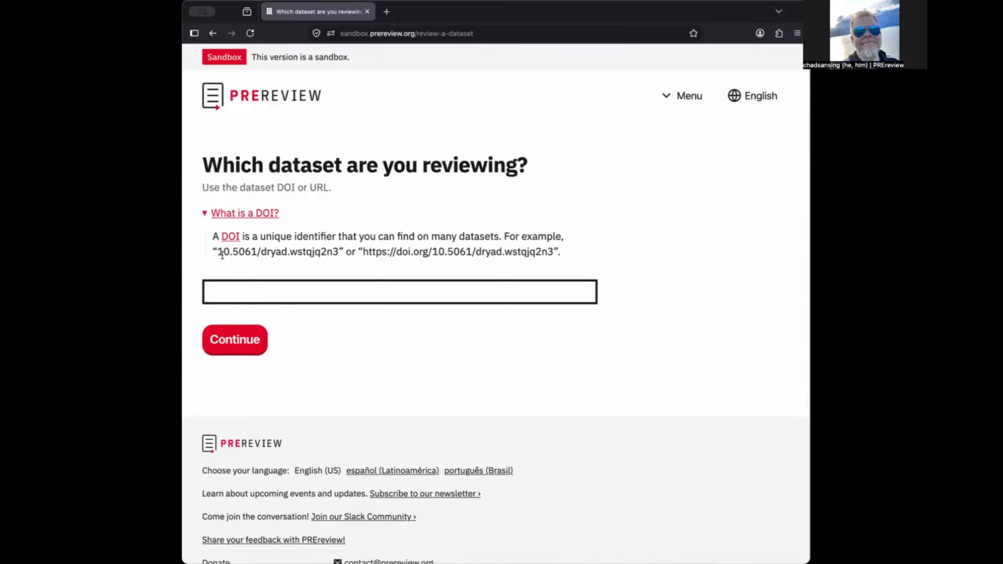
click(233, 287)
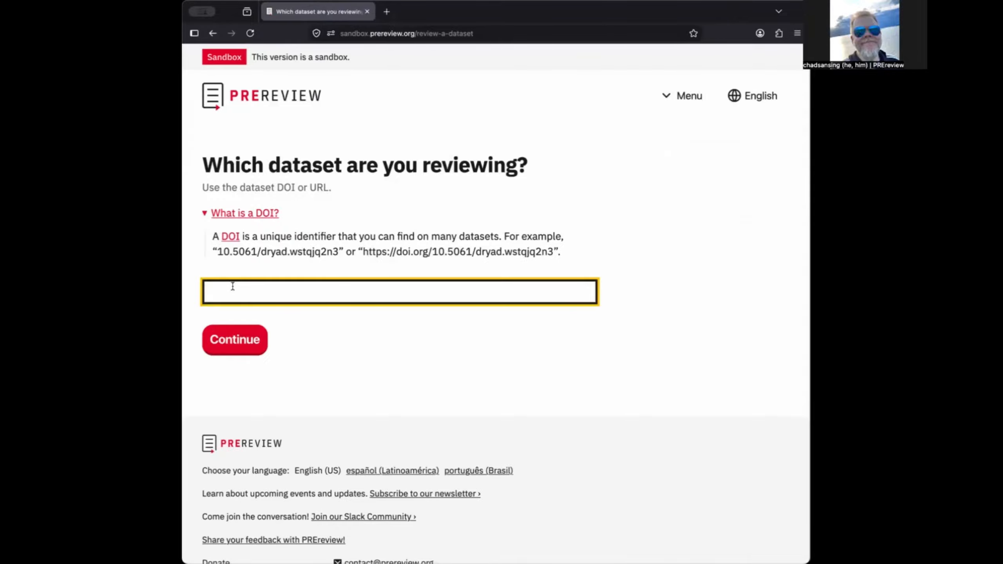
text(10.48331/SCIELODATA.MUDGTS)
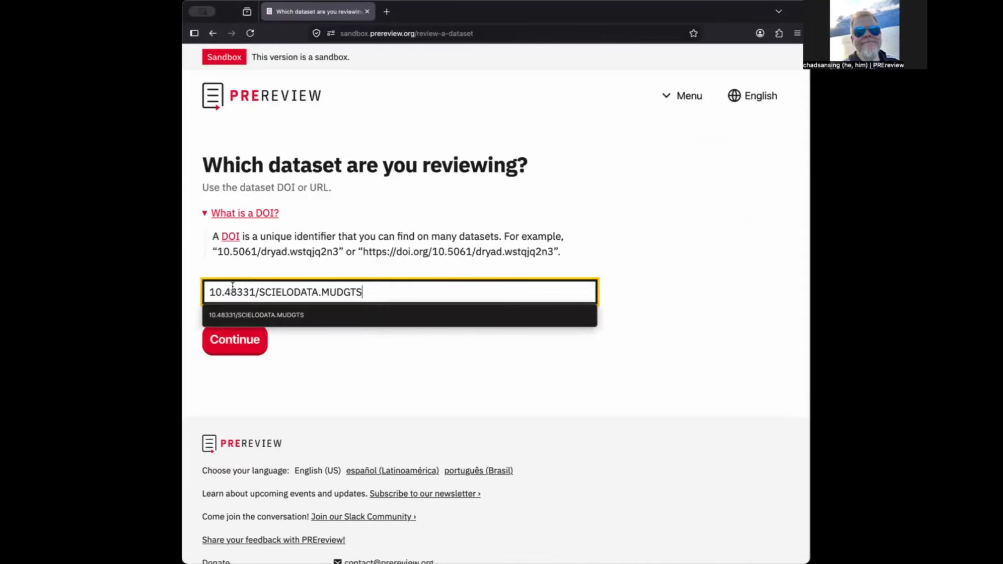
click(245, 348)
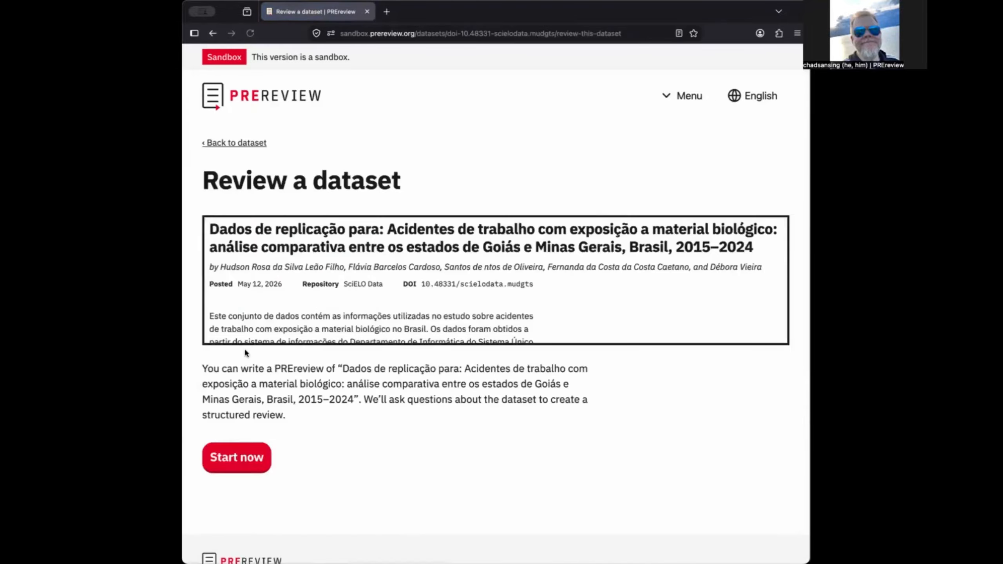
- Read through the dataset's description and start its structured review
scroll(493, 258, down, 2)
scroll(493, 258, down, 10)
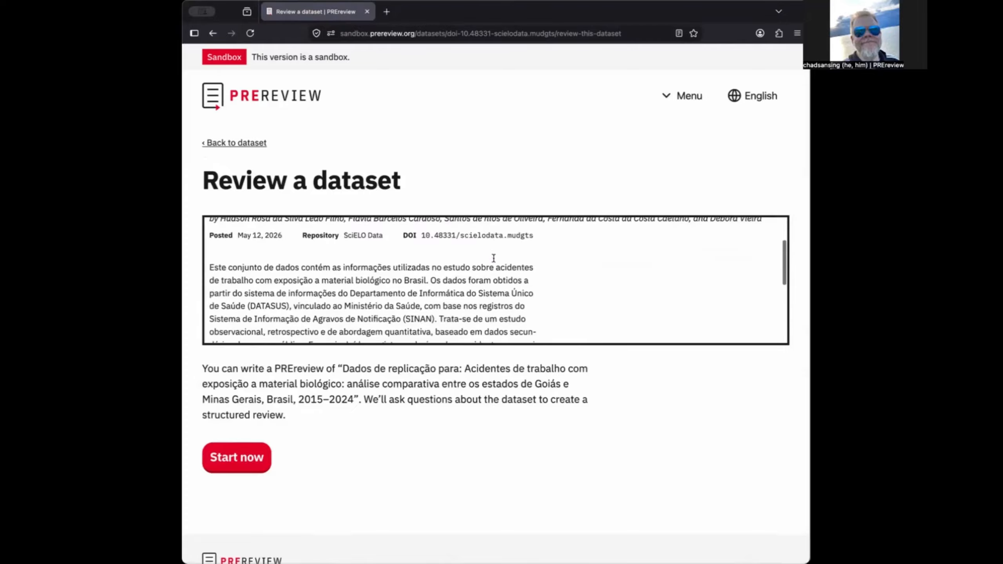
scroll(493, 258, down, 2)
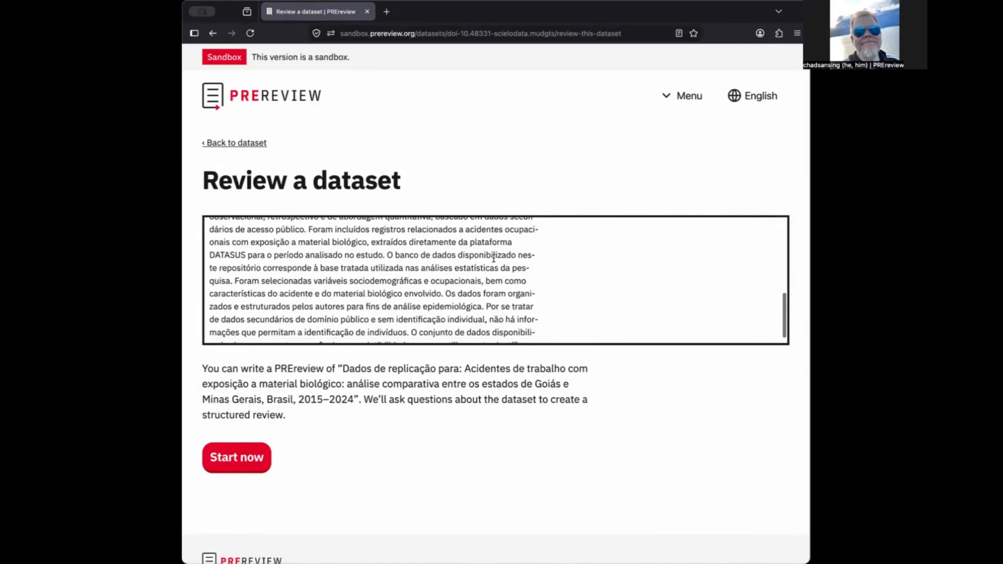
scroll(494, 258, up, 12)
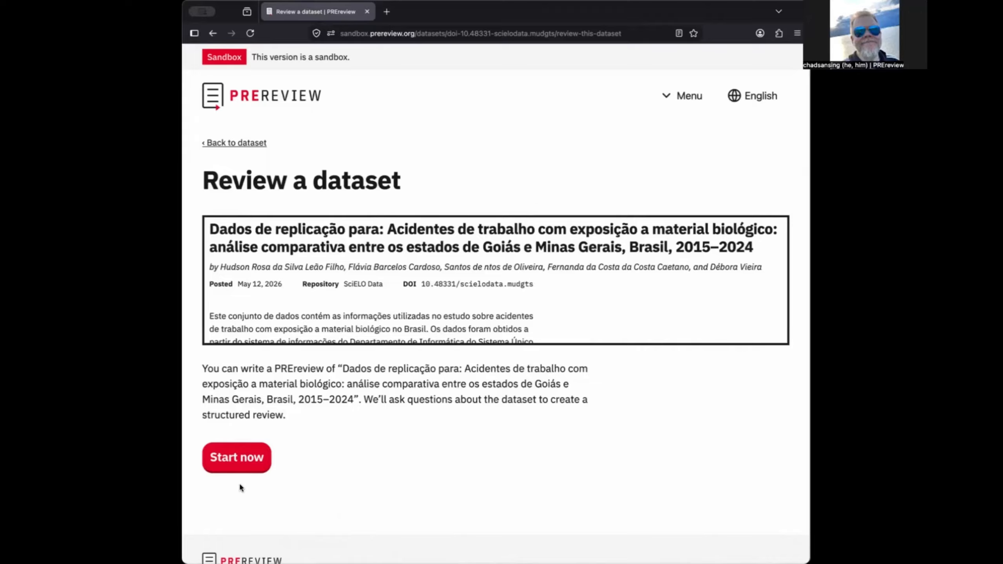
click(237, 461)
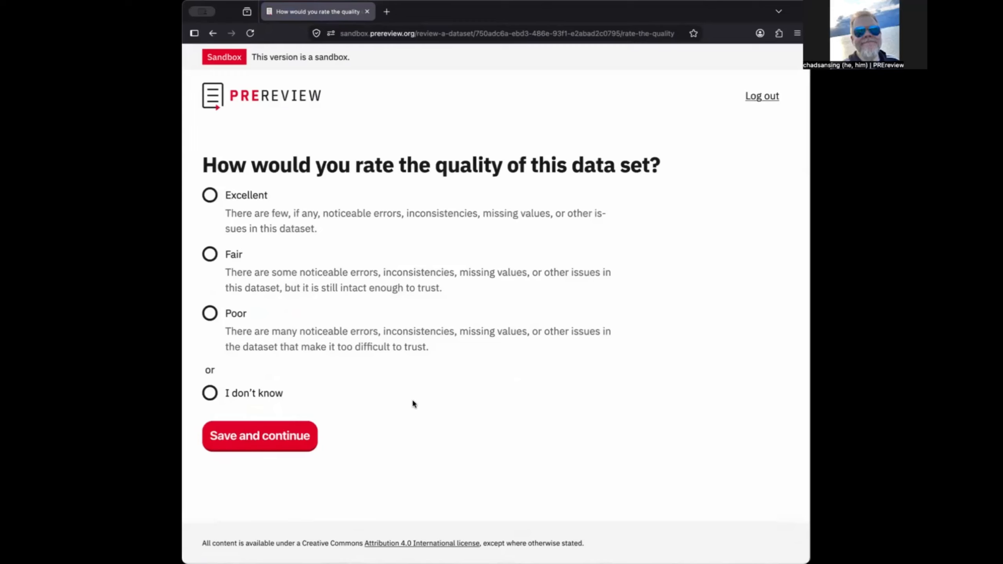
- Rate the dataset's quality as Excellent with the reason "Test" and save the answer
click(210, 197)
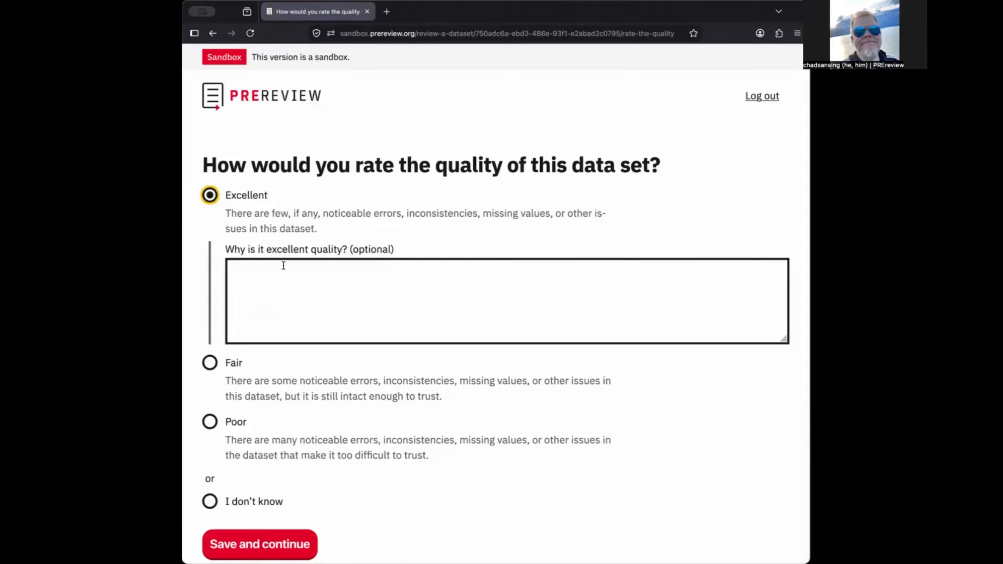
click(288, 278)
text(Test)
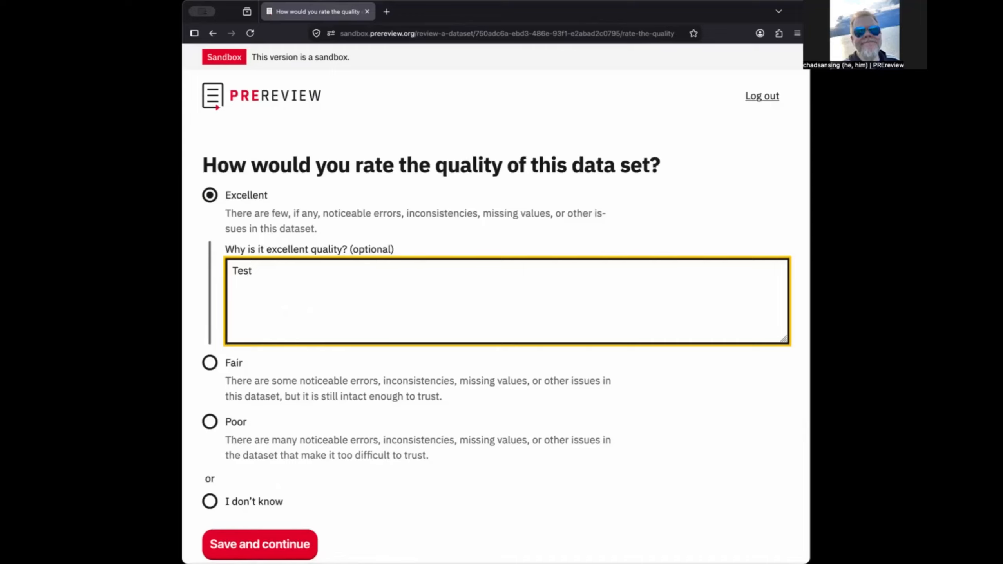
scroll(334, 361, down, 1)
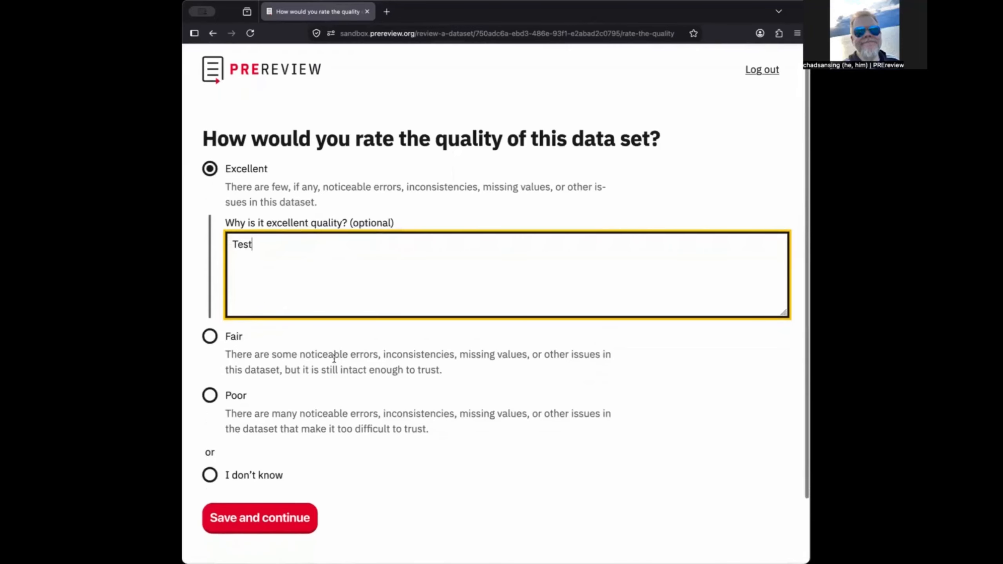
click(301, 527)
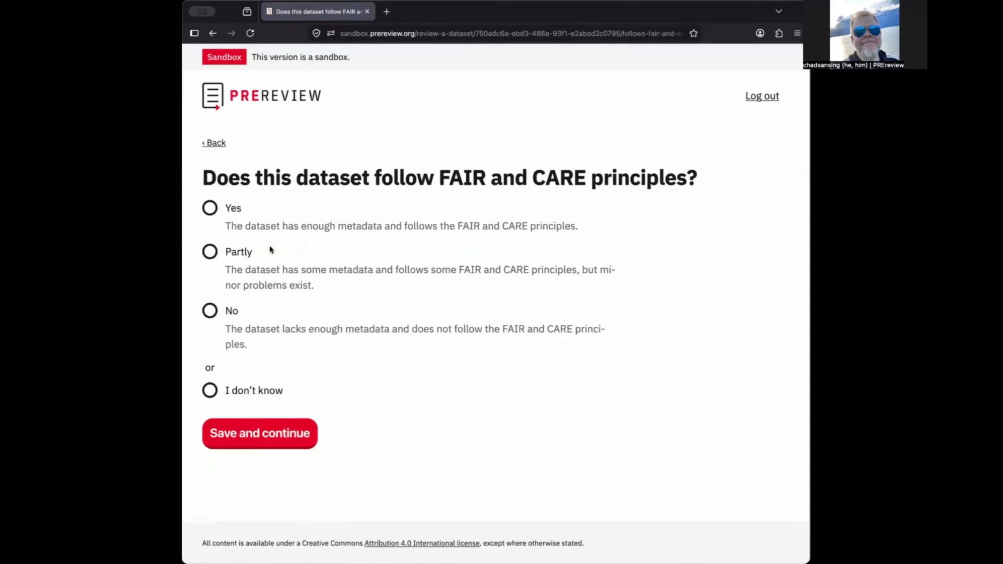
- Answer Yes to following FAIR and CARE principles, with the explanation "Test", and save the answer
click(210, 208)
click(285, 312)
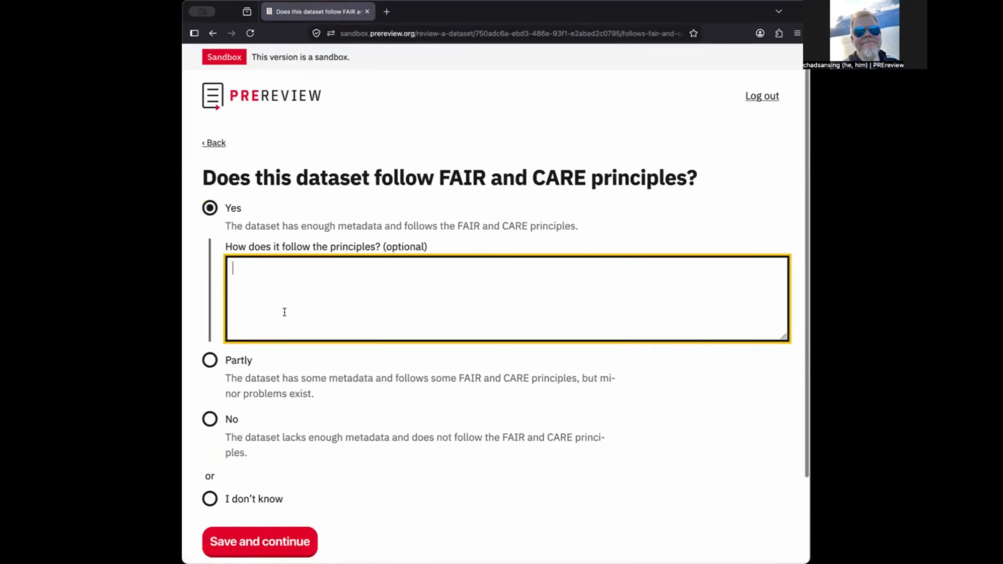
text(Test)
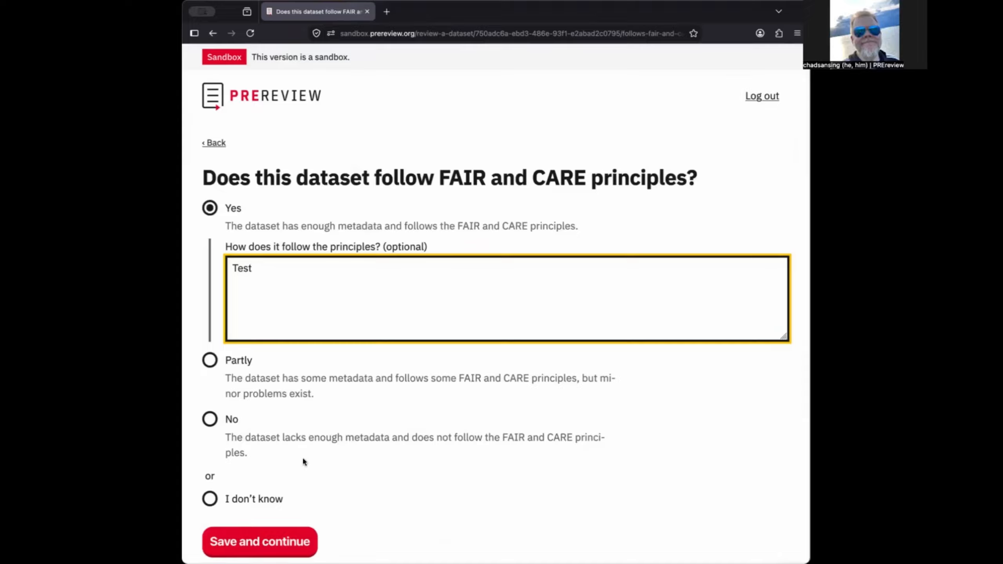
click(274, 542)
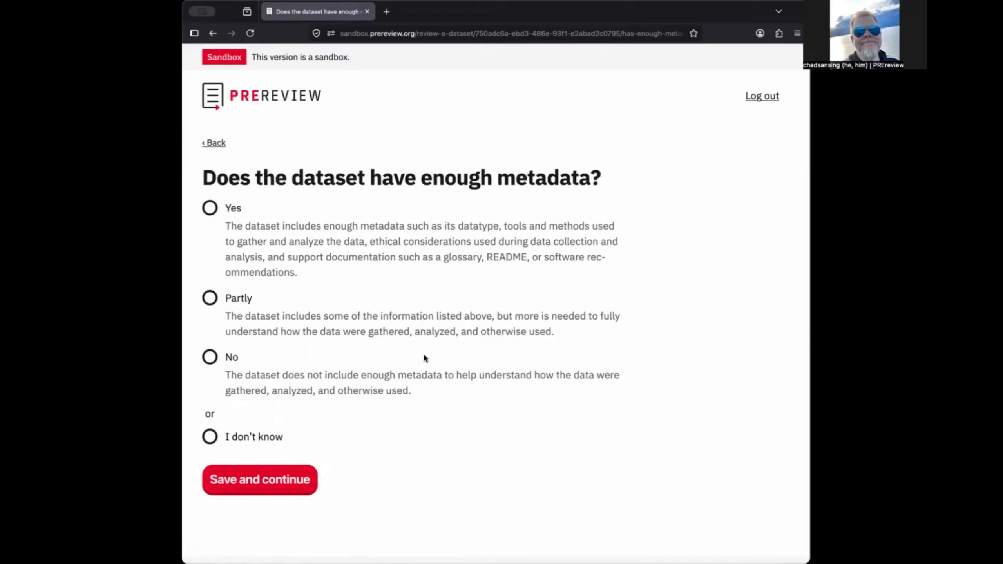
- Answer Yes to the dataset having enough metadata, add the comment "Test", and save the answer
click(208, 210)
click(309, 332)
text(Test)
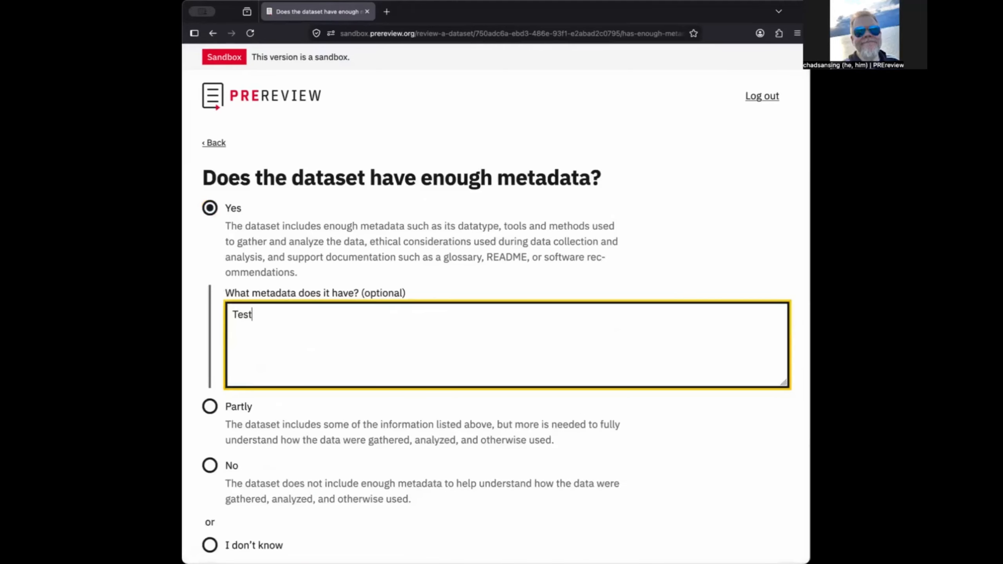
scroll(304, 432, down, 3)
click(296, 483)
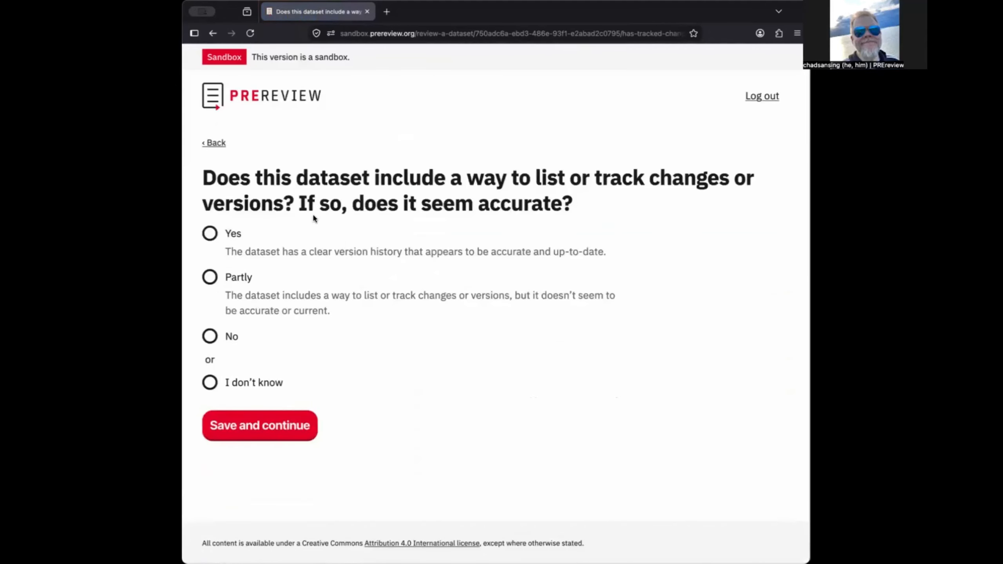
- Answer Yes to the question on tracking changes or versions, add the comment "Test", and save the answer
click(239, 233)
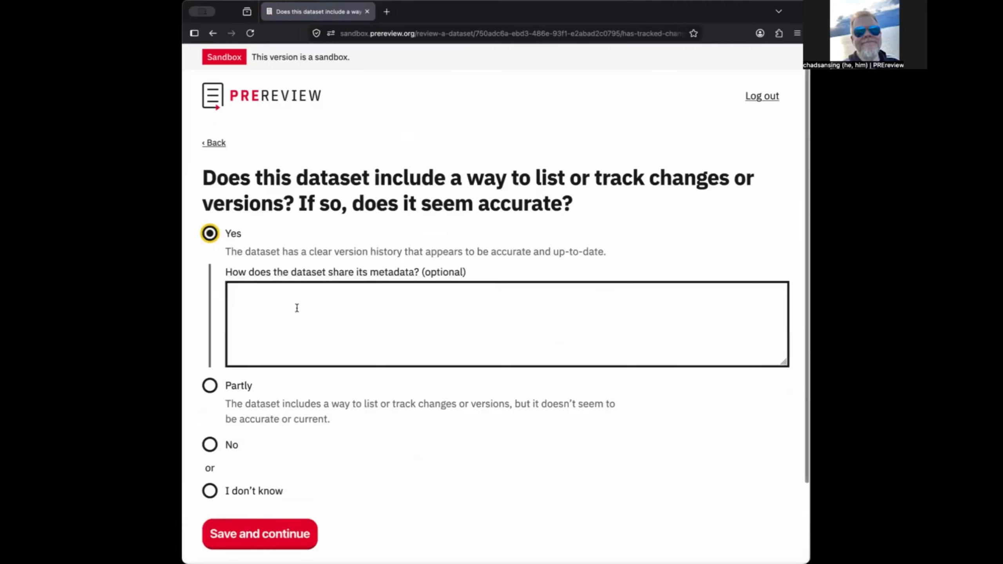
click(297, 308)
text(Test)
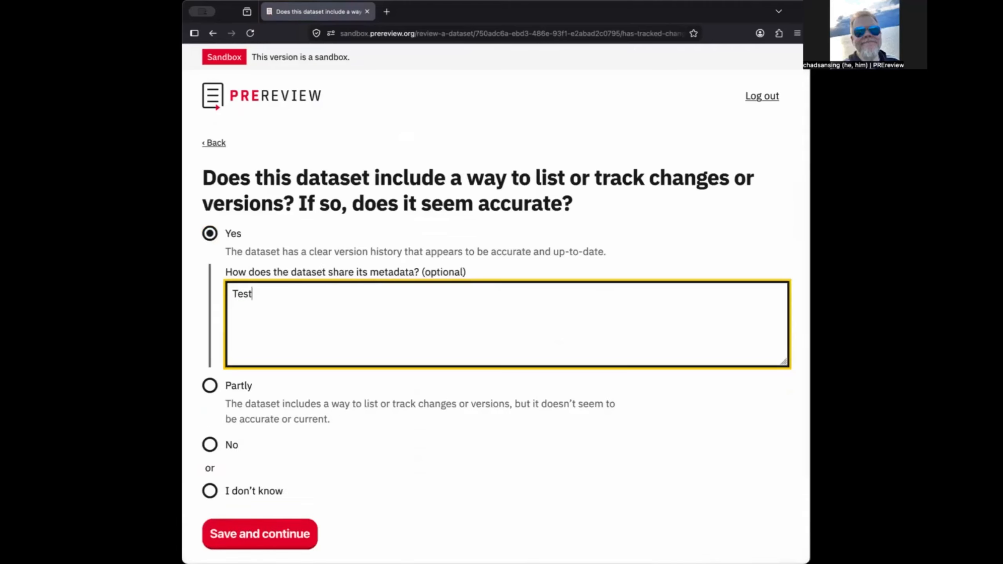
scroll(374, 287, down, 2)
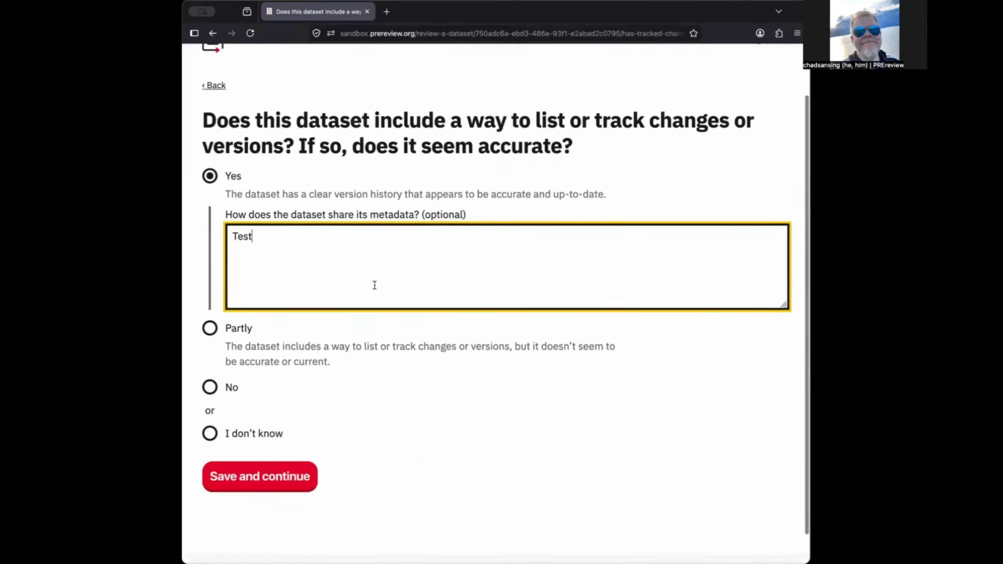
click(298, 475)
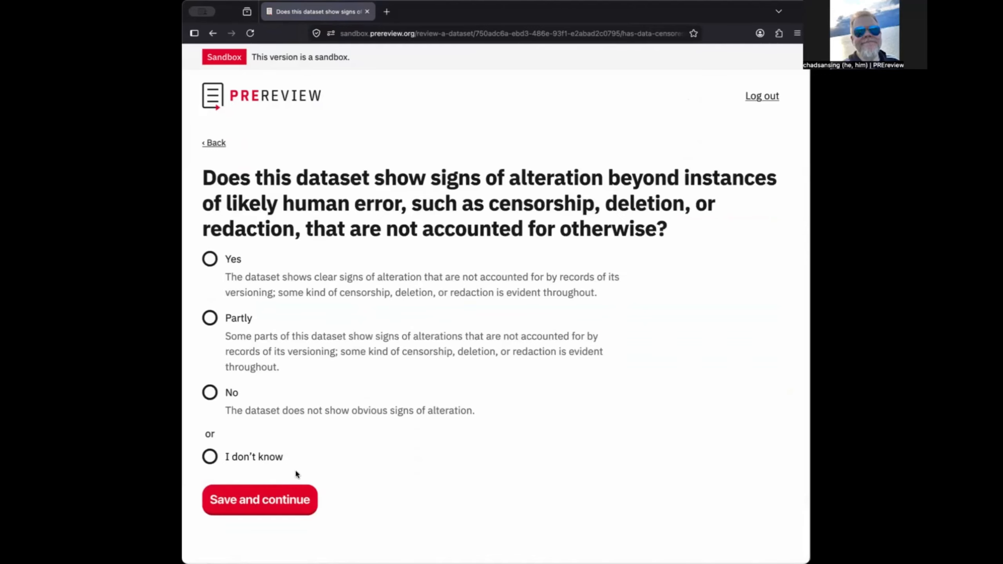
- Answer No to the dataset showing signs of unexplained alteration, add the comment "Test", and save the answer
click(208, 397)
click(274, 483)
text(Test)
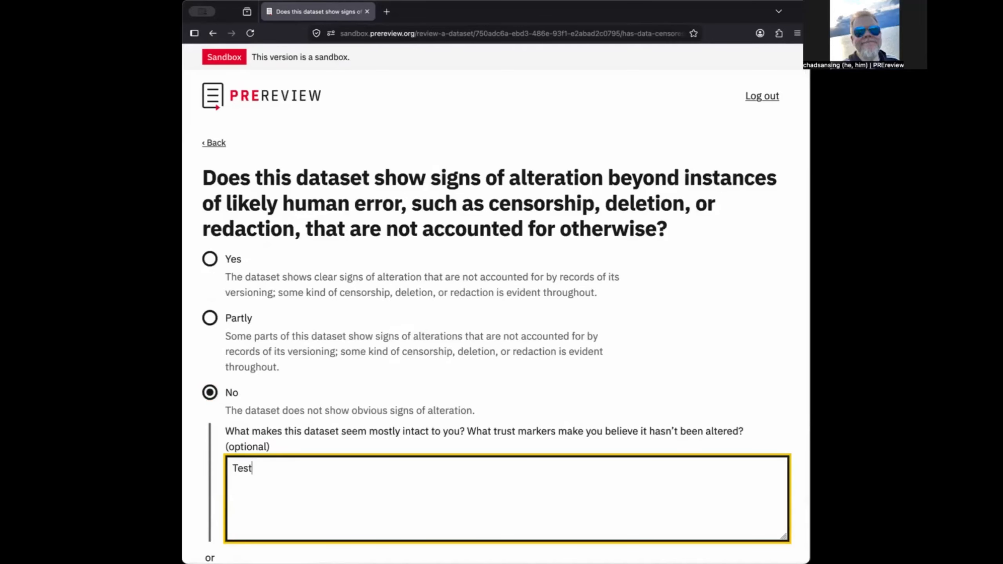
scroll(333, 397, down, 3)
click(280, 494)
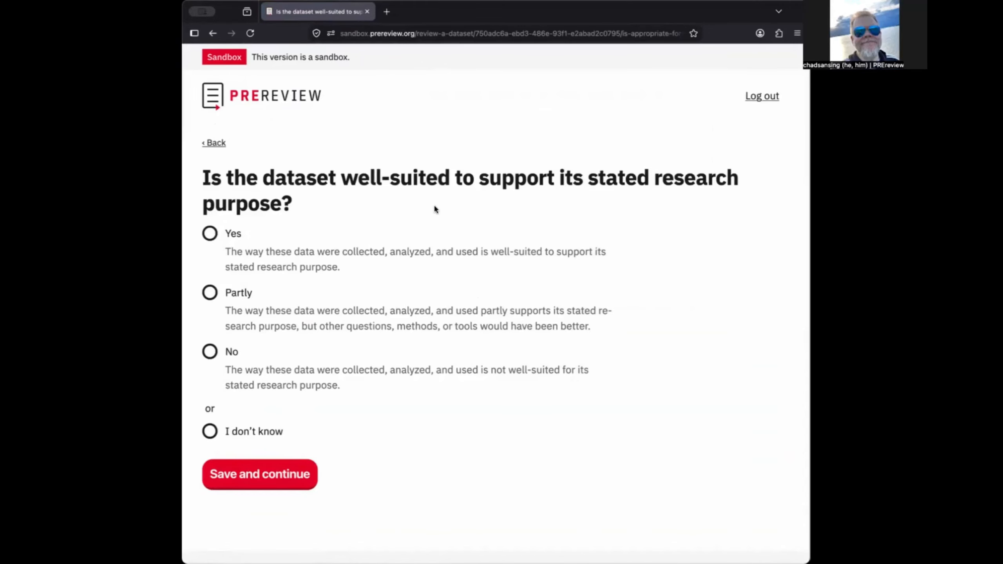
- Answer Yes to the dataset being well-suited to its stated research purpose, add the comment "Test", and save the answer
click(208, 237)
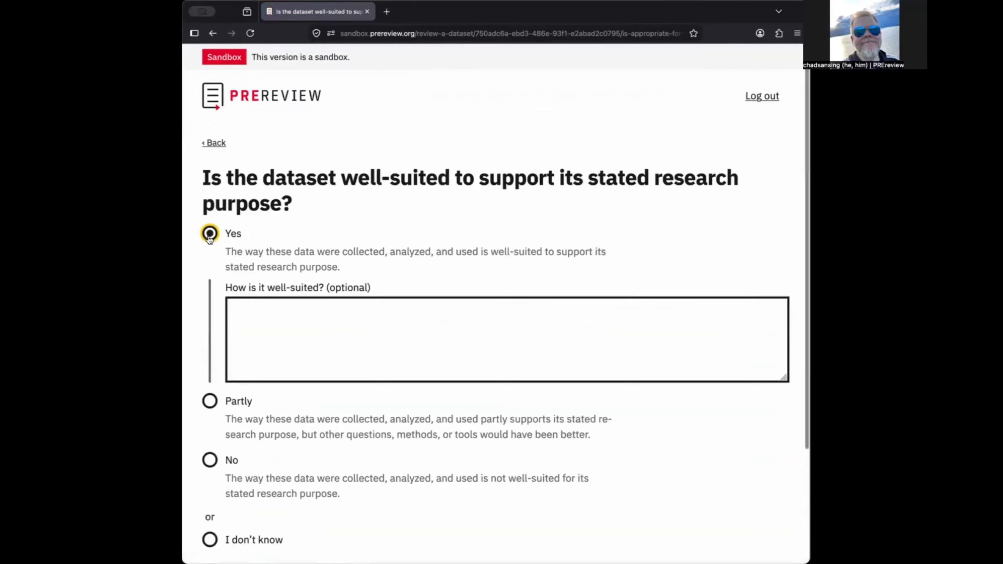
click(288, 342)
text(Test)
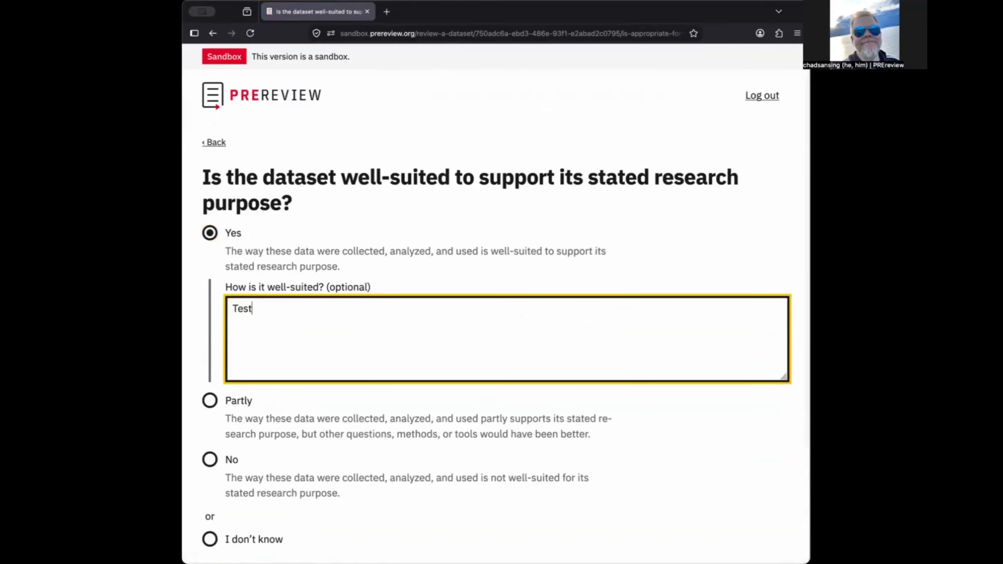
scroll(289, 395, down, 3)
click(290, 458)
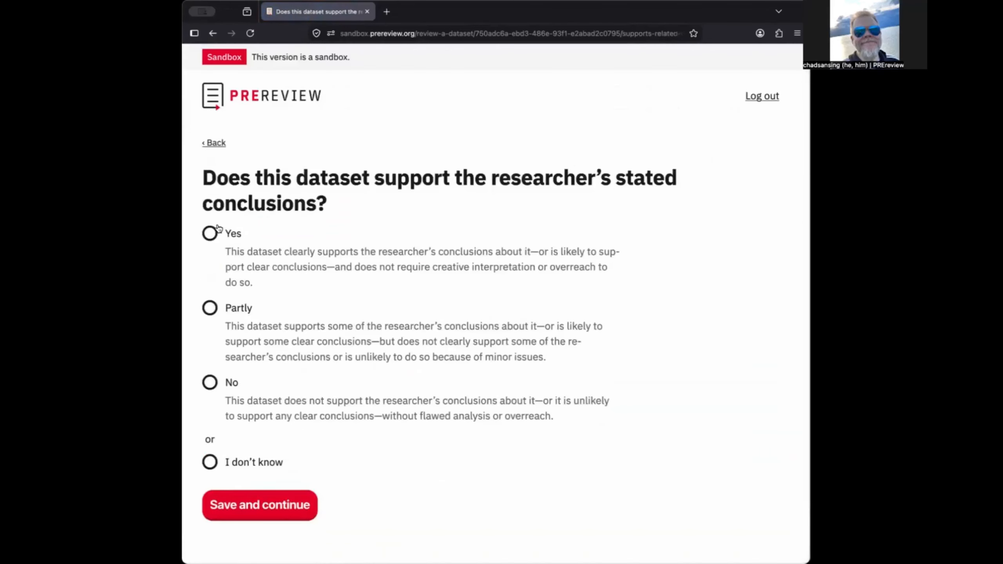
- Answer Yes to the dataset supporting the researcher's stated conclusions, add the comment "Test", and save the answer
click(210, 233)
click(319, 338)
text(Test)
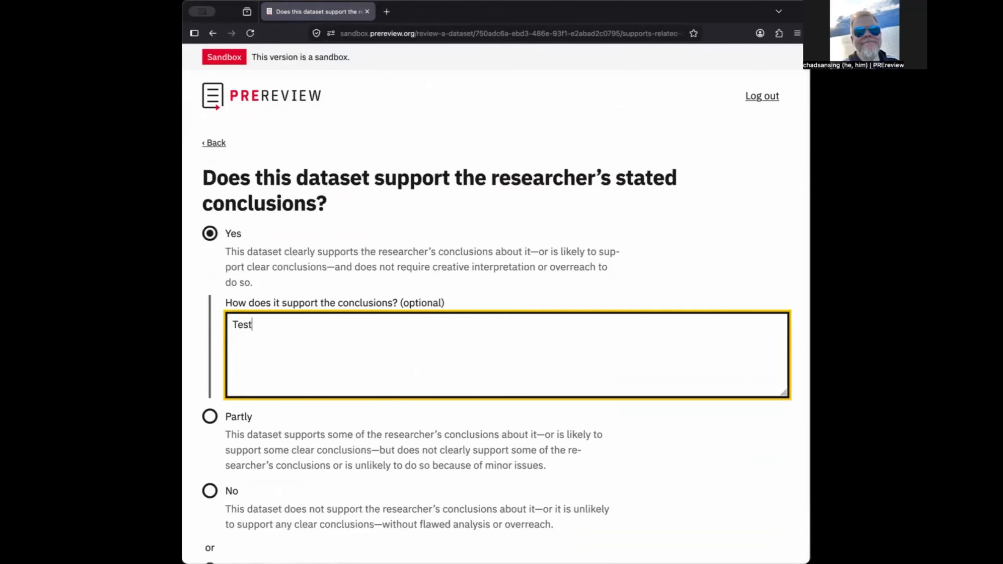
scroll(319, 338, down, 3)
click(289, 494)
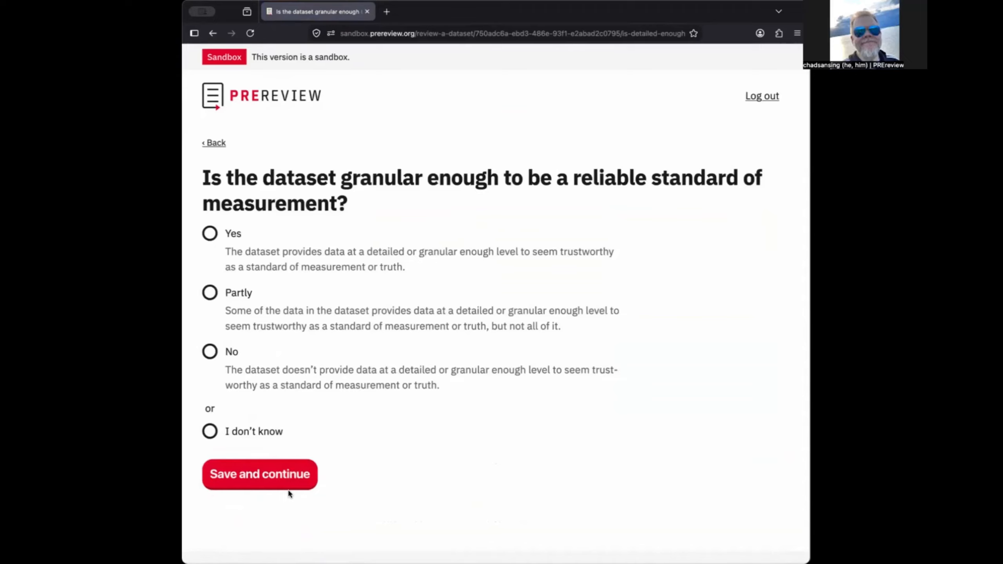
- Answer Yes to the dataset being granular enough for reliable measurement, add the comment "Test", and save the answer
click(210, 236)
click(251, 323)
text(Test)
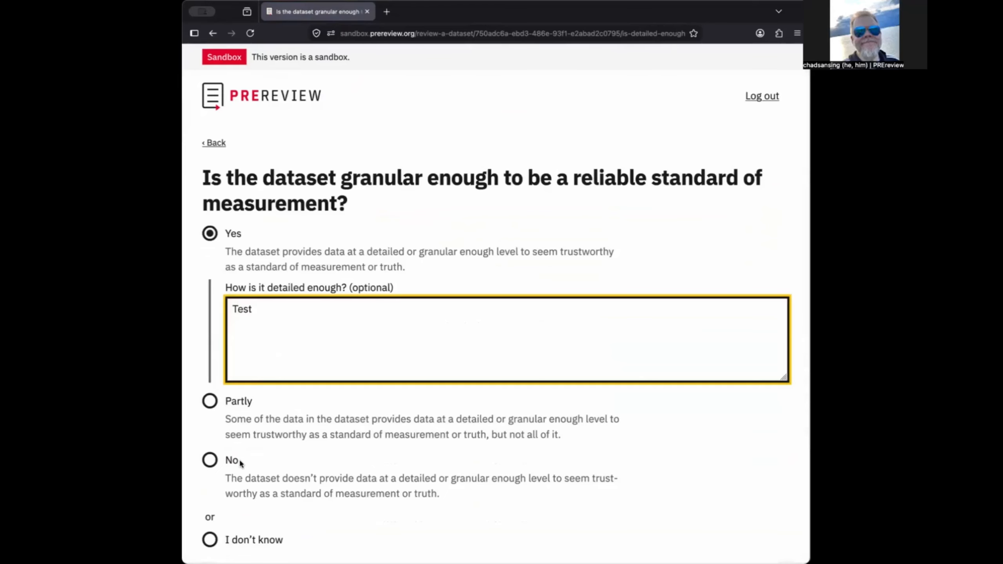
scroll(241, 470, down, 3)
click(249, 463)
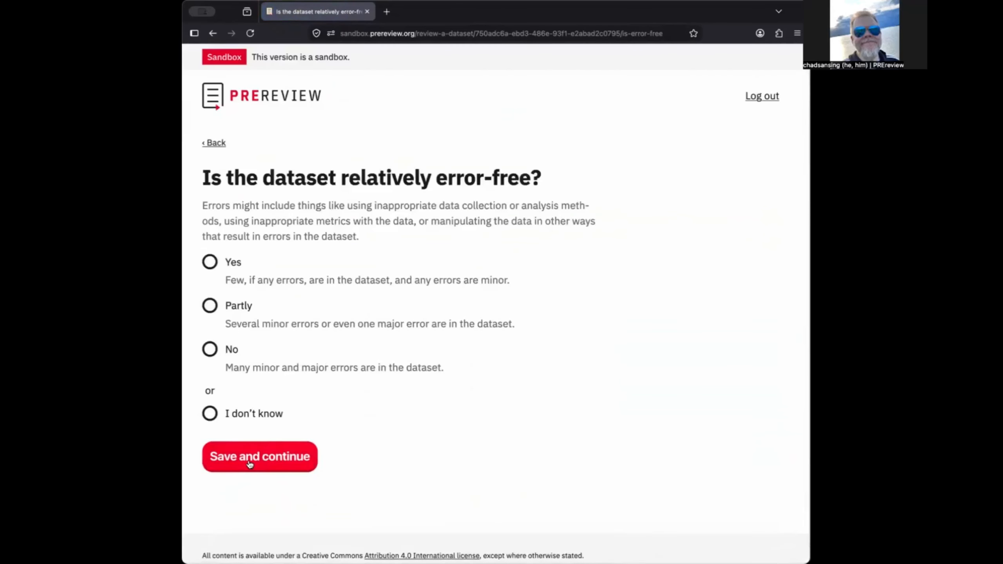
- Answer Yes to the dataset being relatively error-free, add the comment "Test", and save the answer
click(209, 262)
click(275, 371)
text(Test)
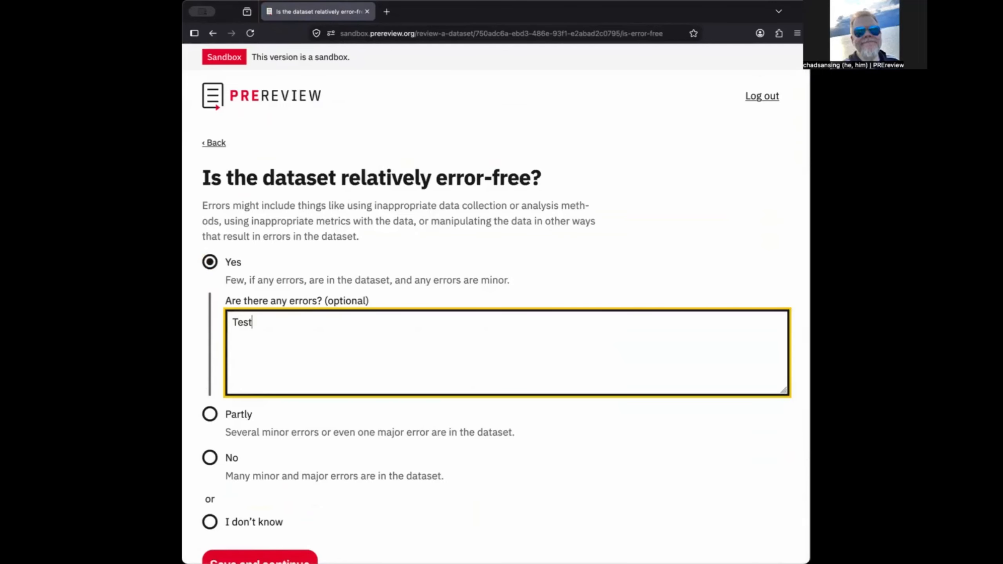
scroll(275, 371, down, 3)
click(279, 452)
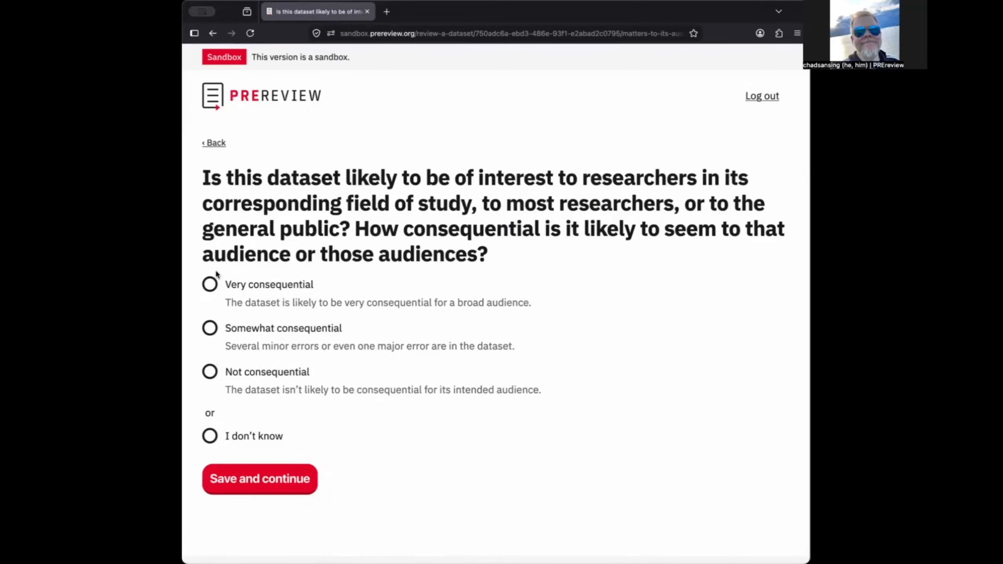
- Rate the dataset as Very consequential for its audience, add the comment "Test", and save the answer
click(210, 284)
click(307, 367)
text(Test)
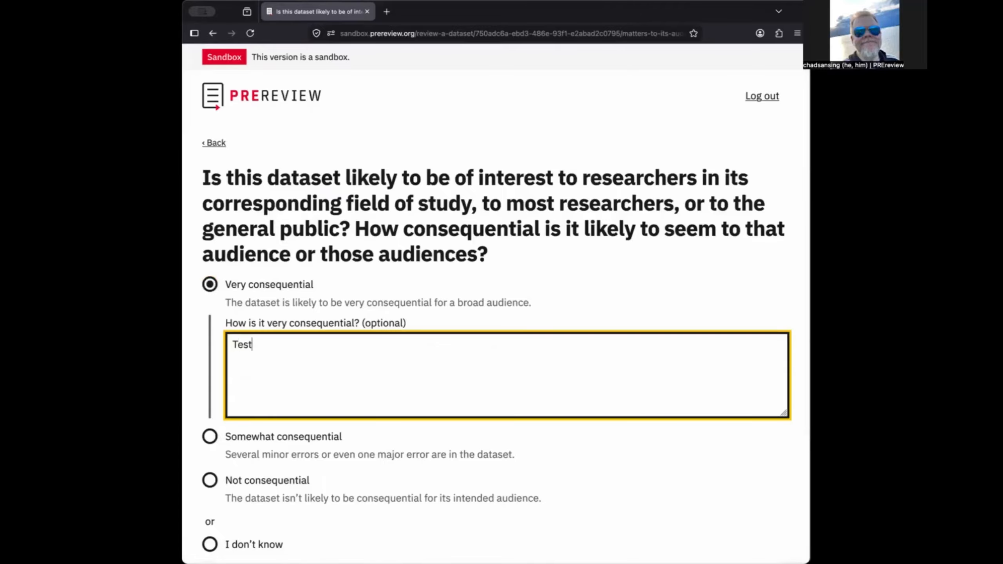
scroll(311, 468, down, 4)
click(290, 445)
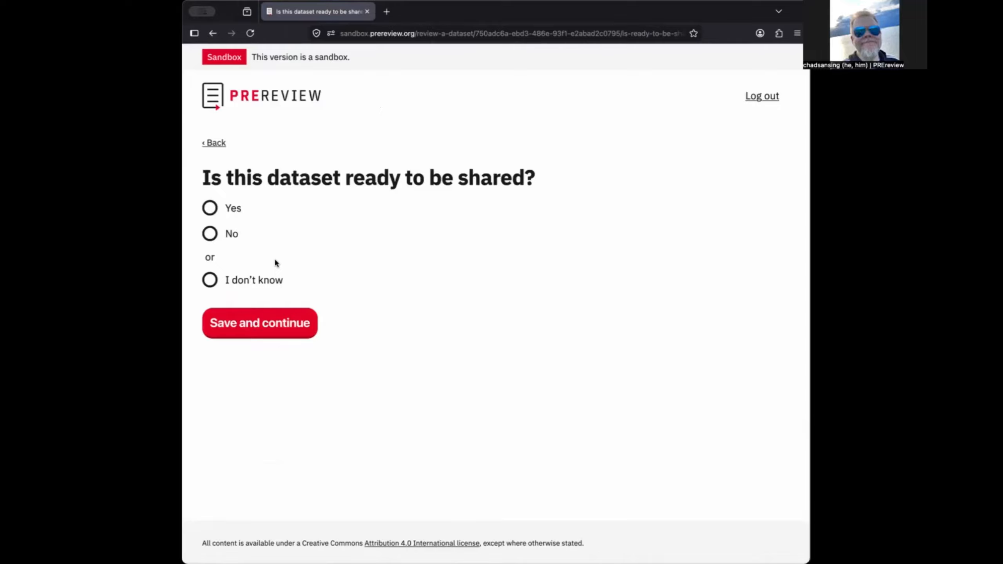
- Answer Yes to the dataset being ready to be shared, add the comment "Test", and save the answer
click(214, 211)
click(281, 266)
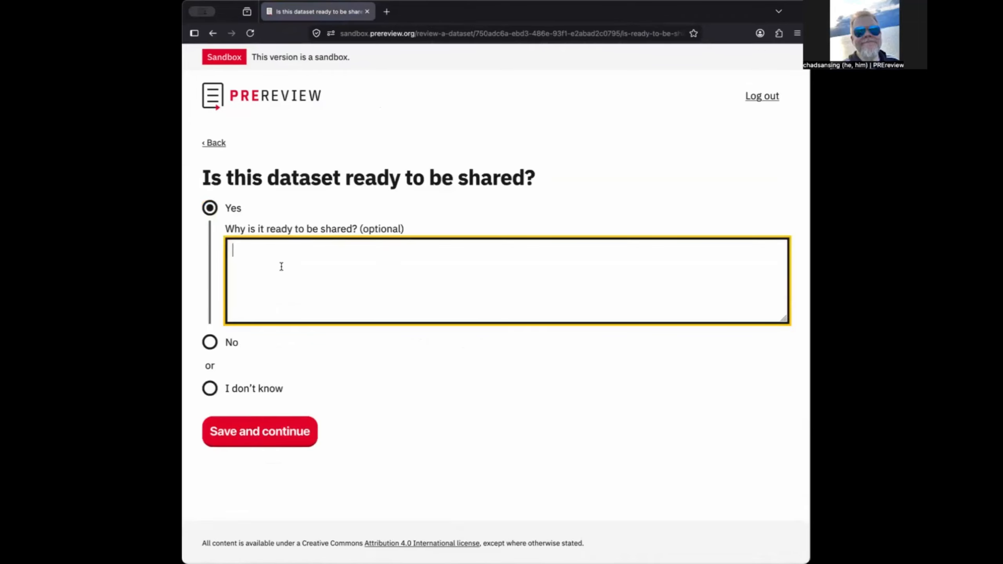
text(Test)
click(286, 429)
- Enter "Test" as the suggestion for what else the researcher should include with the dataset, and save the answer
click(303, 323)
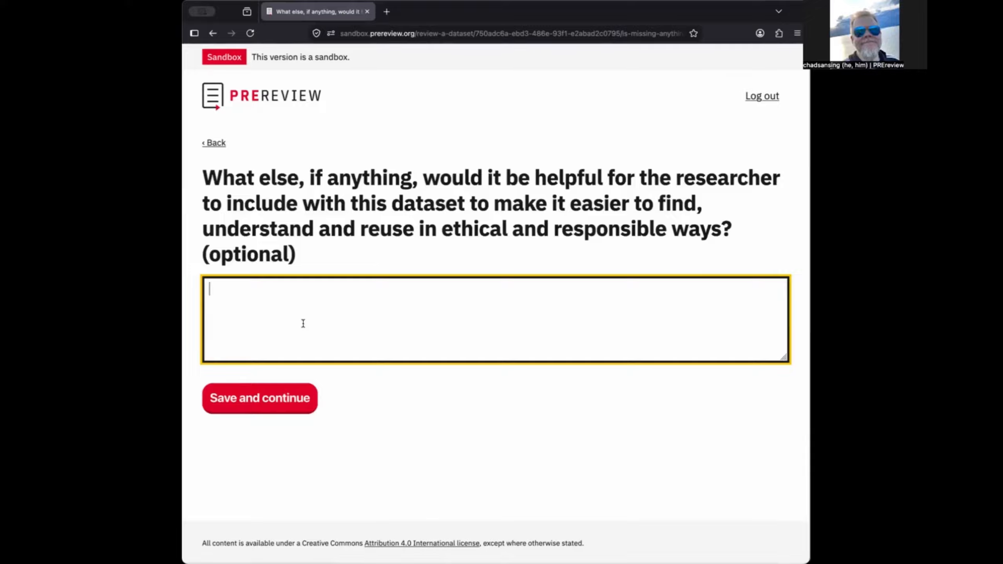
text(Test)
click(291, 398)
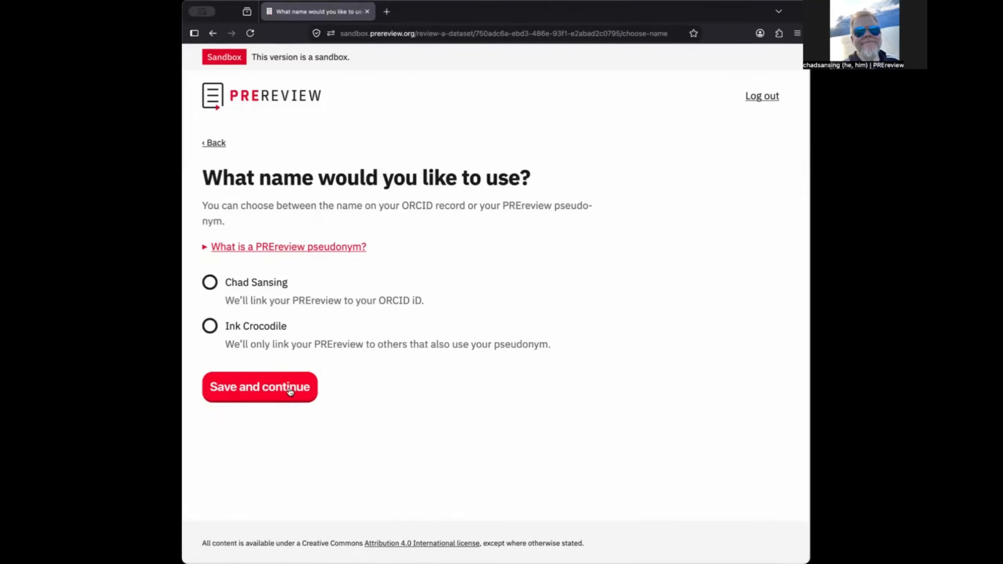
- Choose the ORCID record name as the published name, expand the explanation of PREreview pseudonyms, and save the choice
click(212, 283)
click(205, 248)
scroll(271, 326, down, 1)
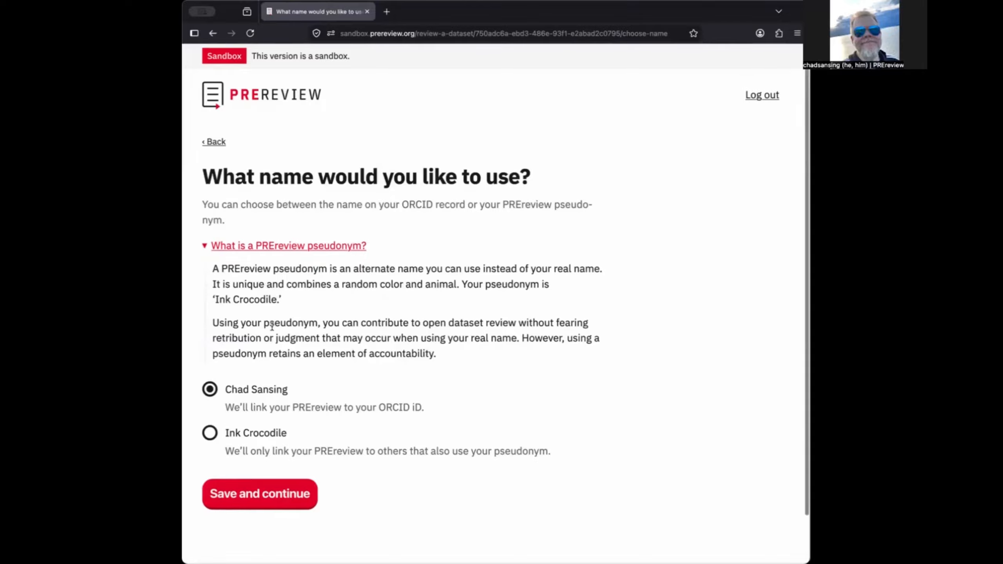
click(287, 485)
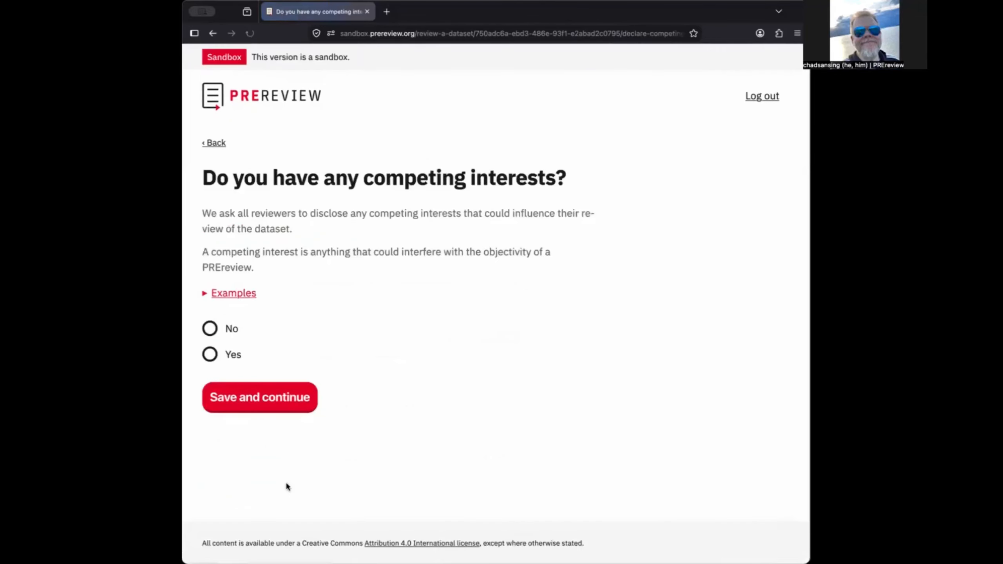
- Expand the examples of competing interests, answer No to having any, and save the declaration
click(204, 296)
scroll(298, 241, down, 2)
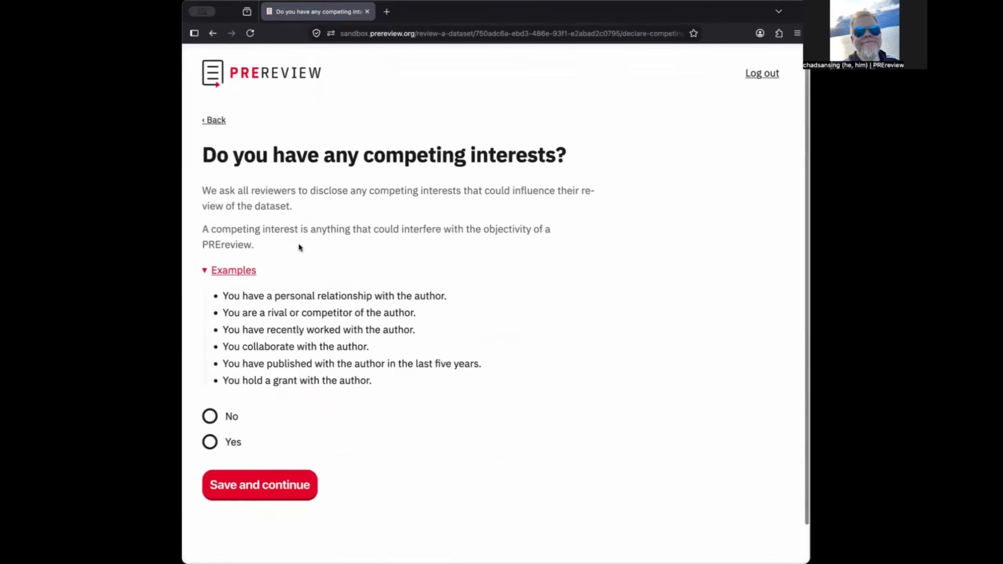
click(213, 395)
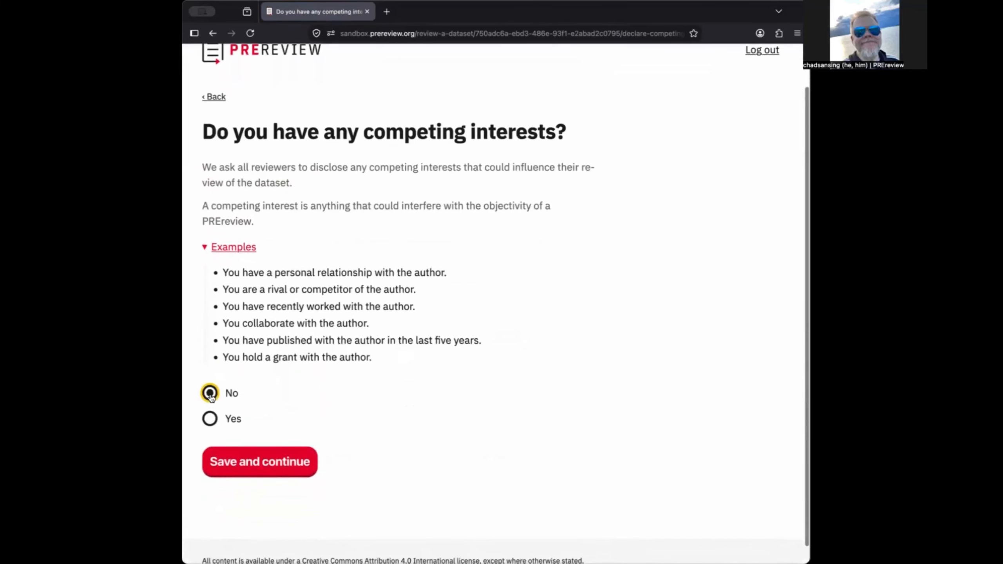
click(265, 461)
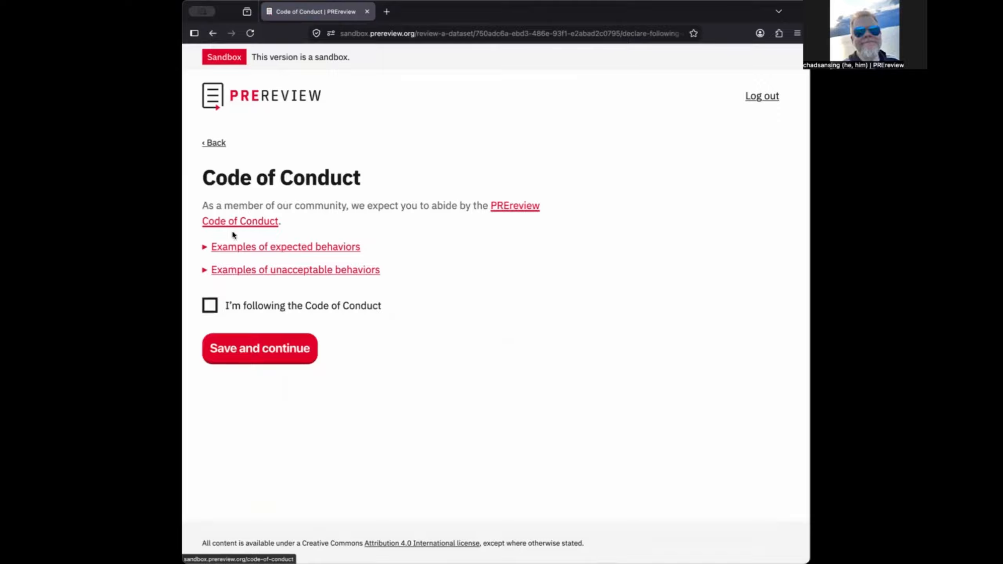
- Expand the examples of expected and unacceptable behaviors, confirm following the Code of Conduct, and save the declaration
click(208, 248)
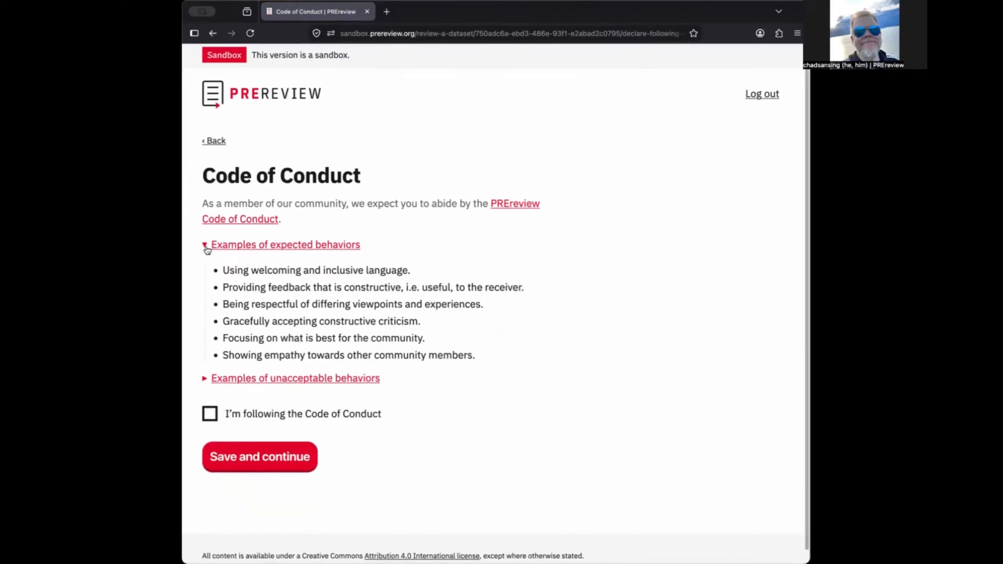
scroll(207, 252, down, 1)
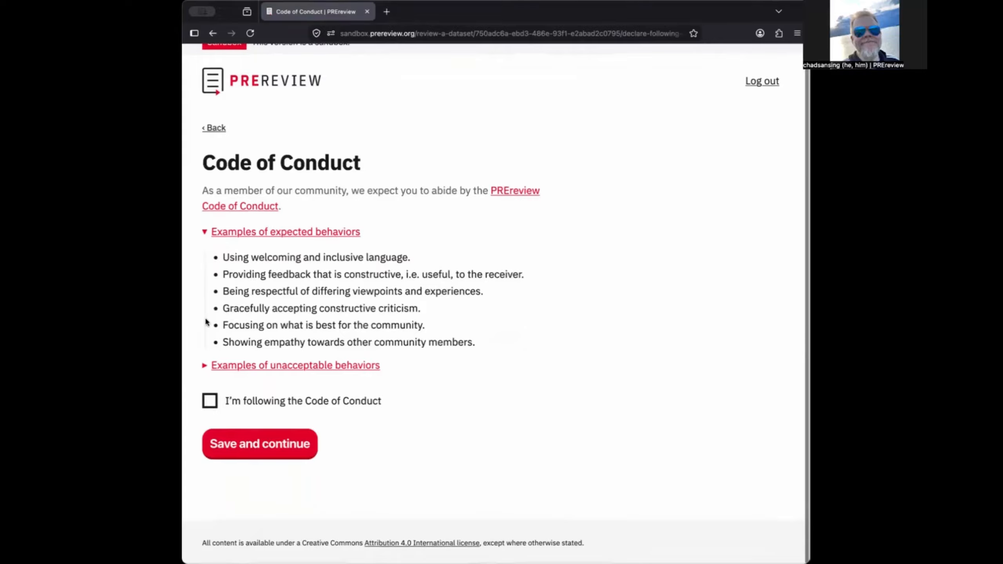
click(205, 366)
scroll(206, 367, down, 5)
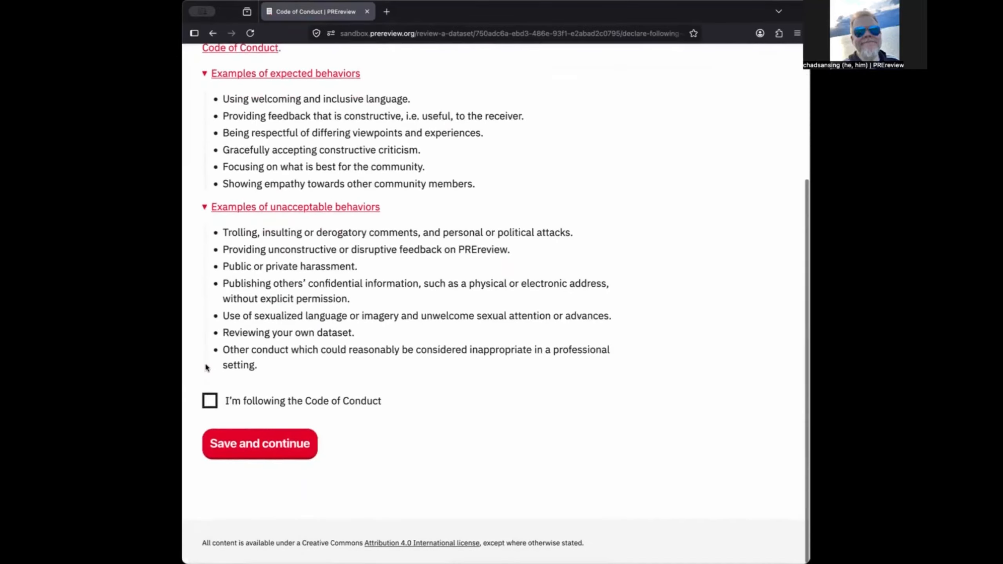
click(210, 401)
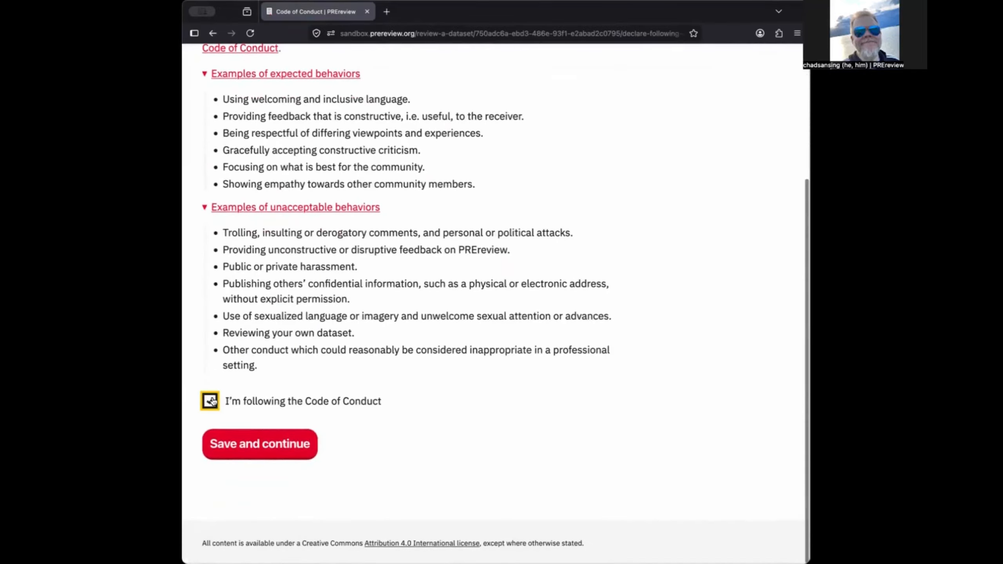
click(254, 443)
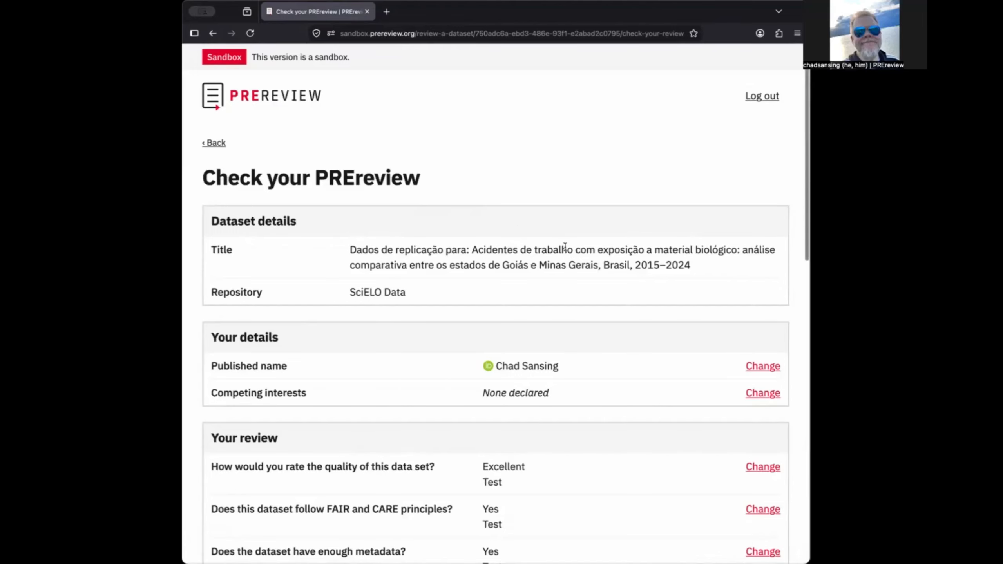
- Check the details and answers in the review summary, publish the PREreview, and continue to the publication confirmation
scroll(565, 249, down, 2)
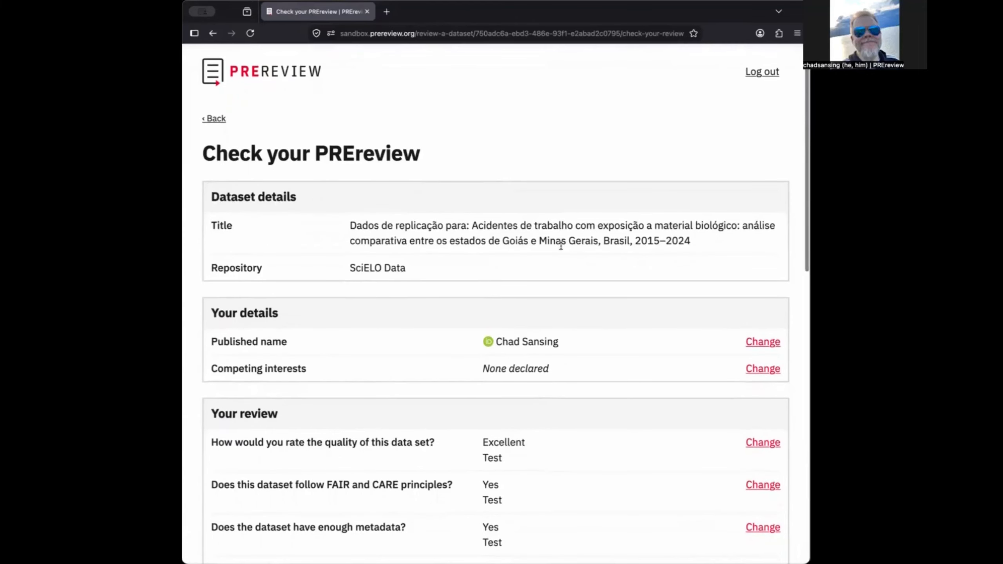
scroll(561, 246, down, 5)
scroll(560, 246, down, 1)
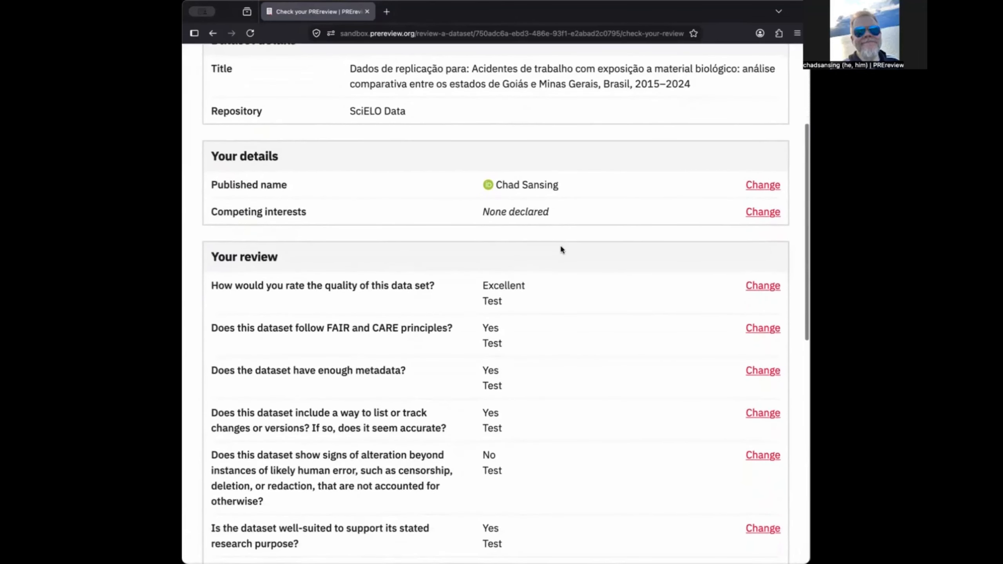
scroll(561, 249, down, 3)
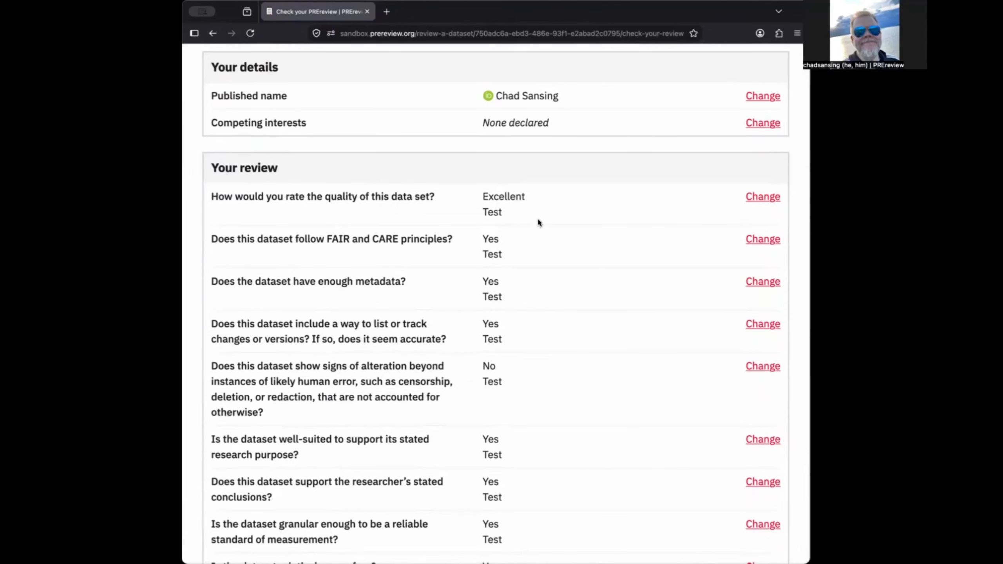
scroll(542, 226, down, 3)
scroll(542, 226, down, 7)
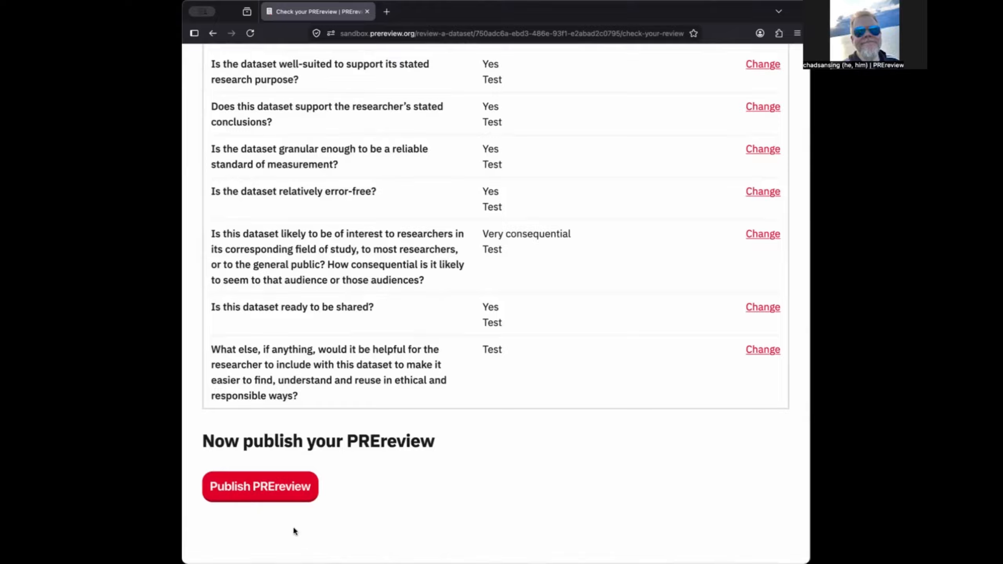
click(268, 489)
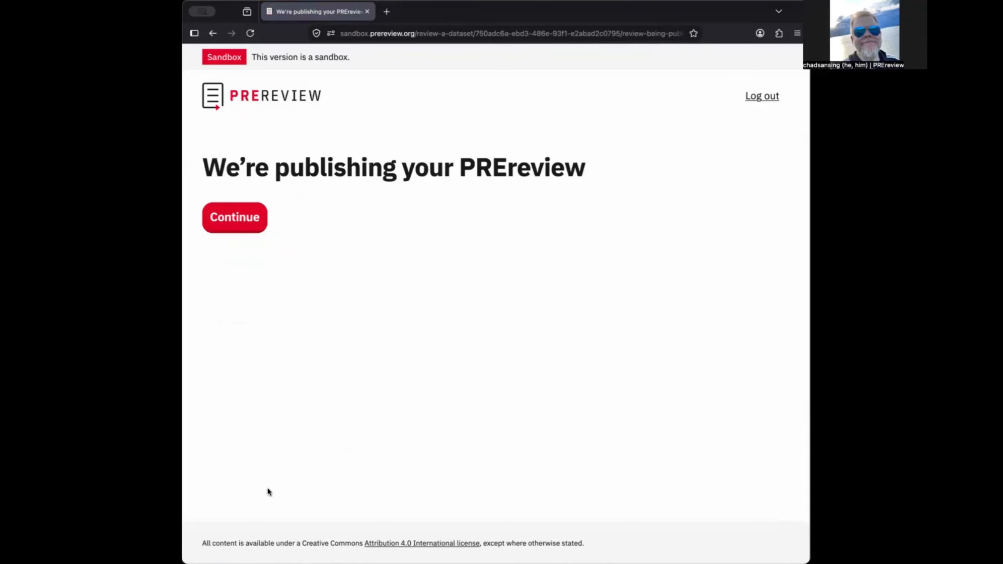
click(241, 222)
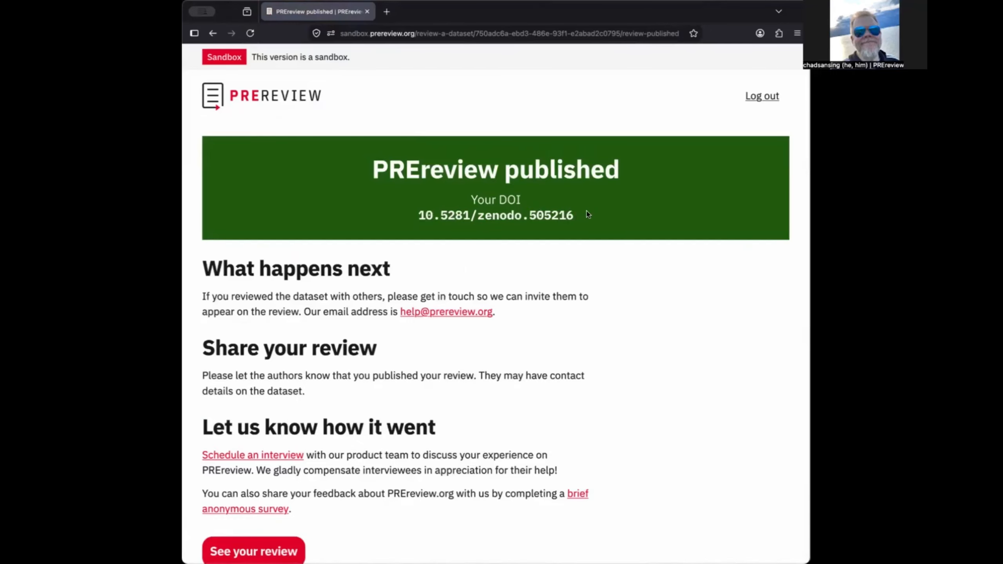
- Examine the new review's DOI and follow-up information, and open the published review
drag(590, 215, 430, 216)
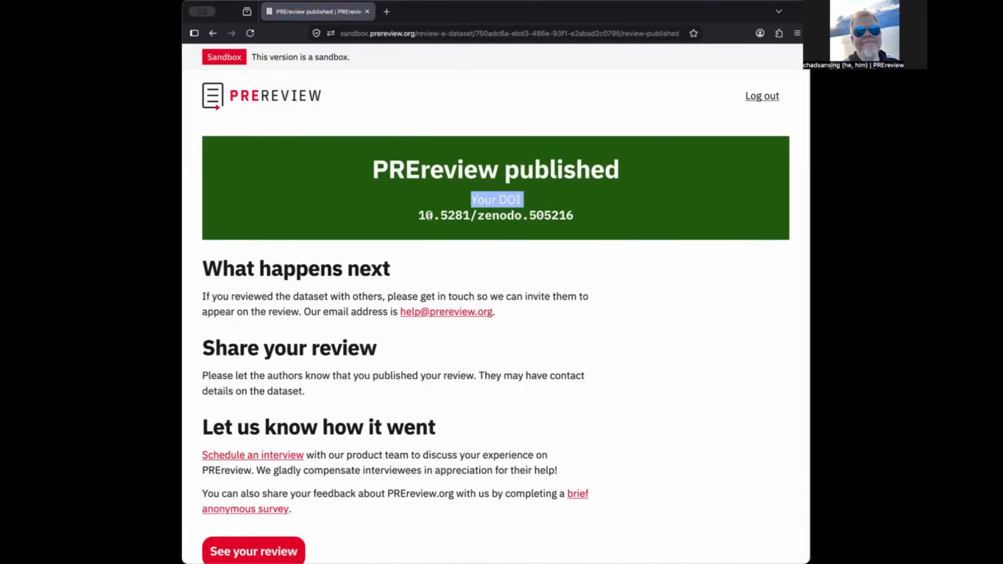
click(468, 277)
scroll(468, 276, down, 3)
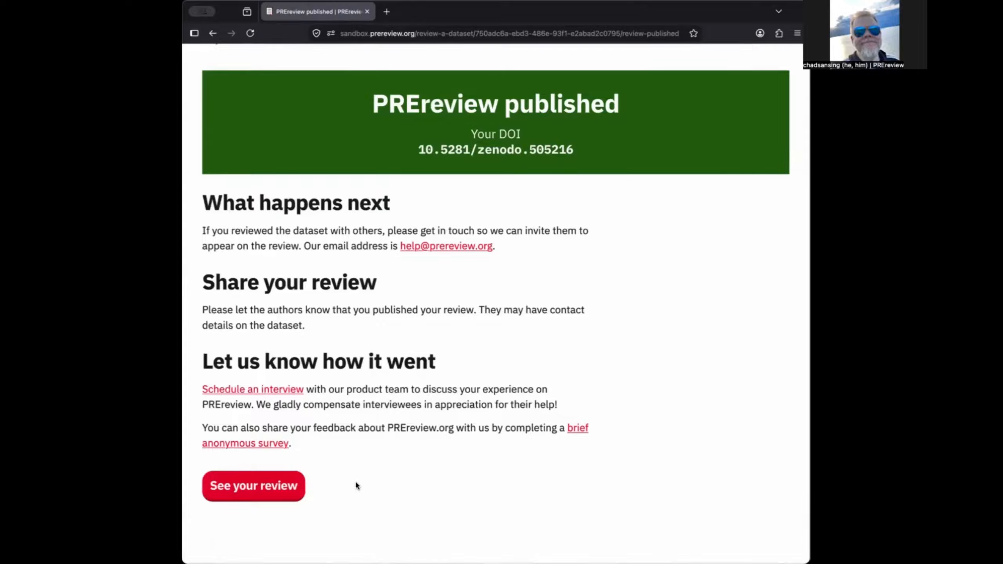
click(273, 490)
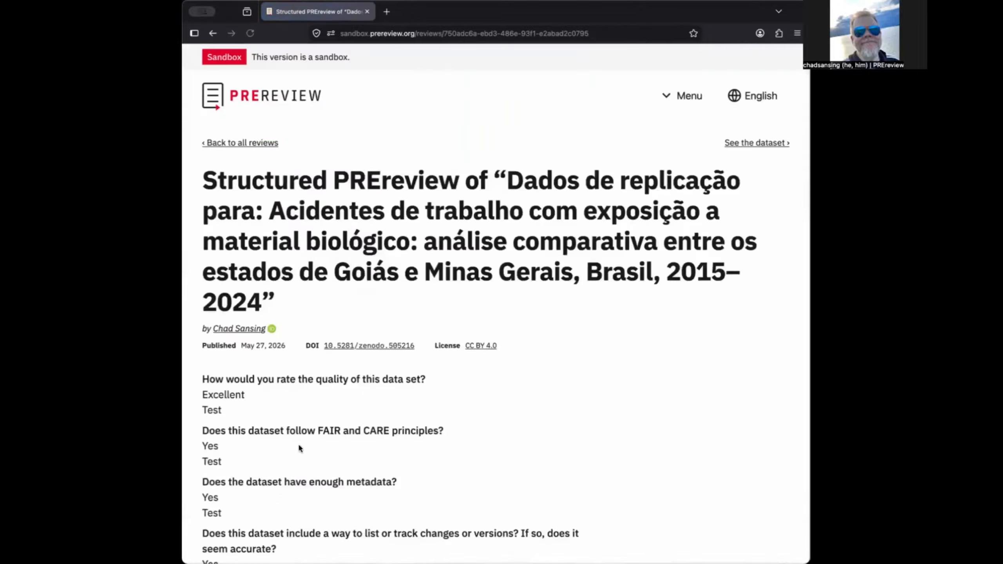
- Read through the published review's answers and competing interests statement, and return to the PREreview home page
scroll(395, 263, down, 10)
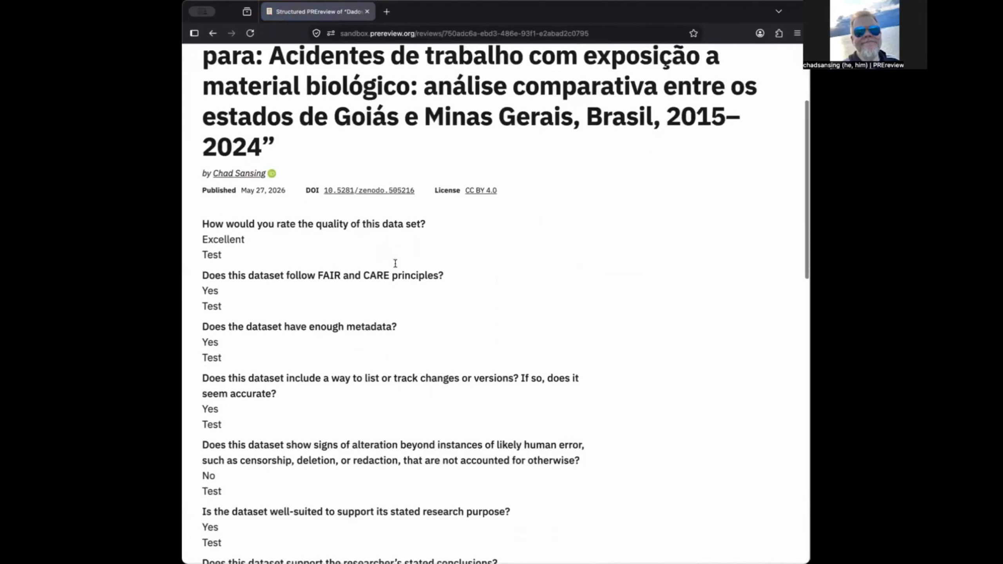
scroll(395, 264, down, 10)
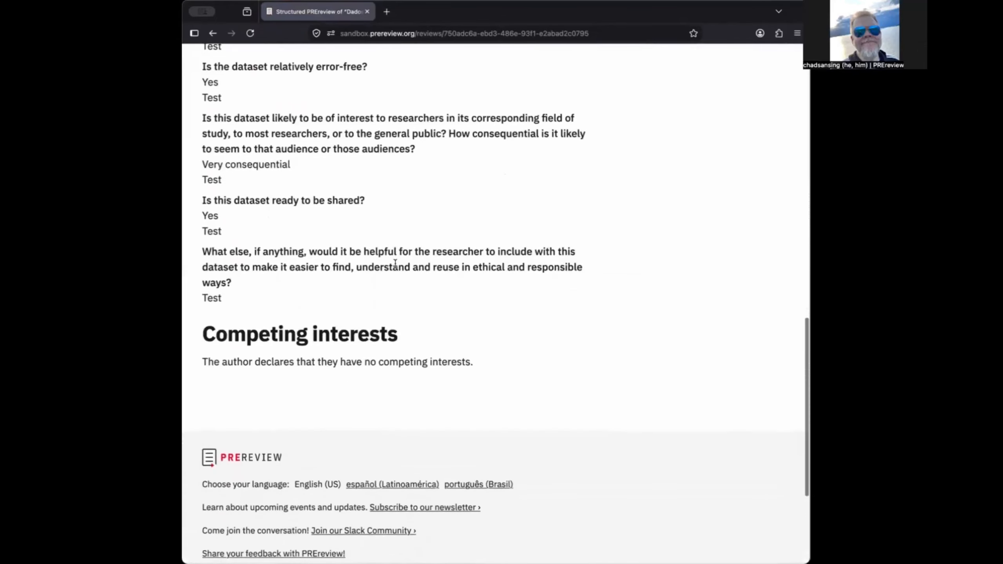
scroll(395, 263, down, 4)
scroll(395, 263, up, 13)
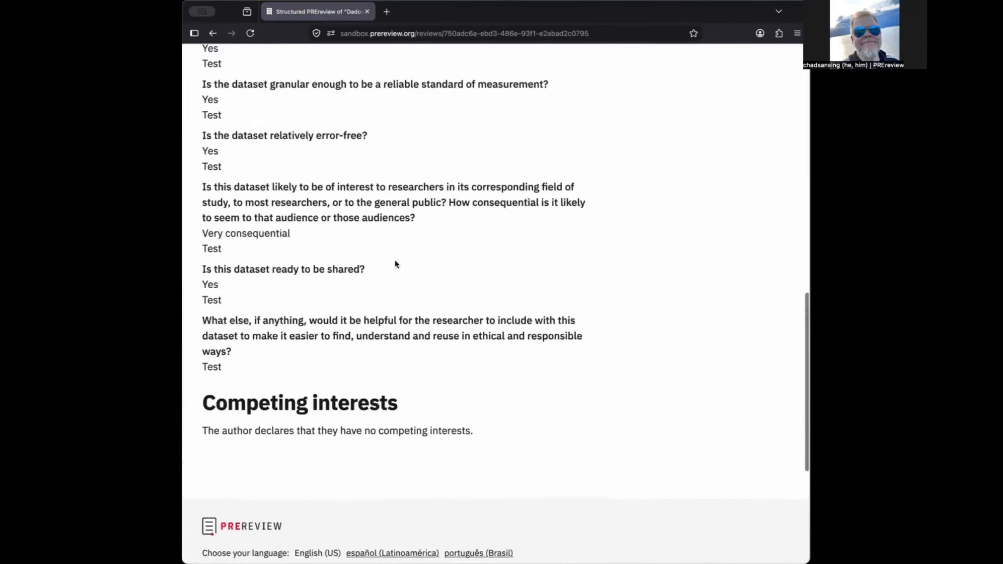
scroll(396, 264, up, 11)
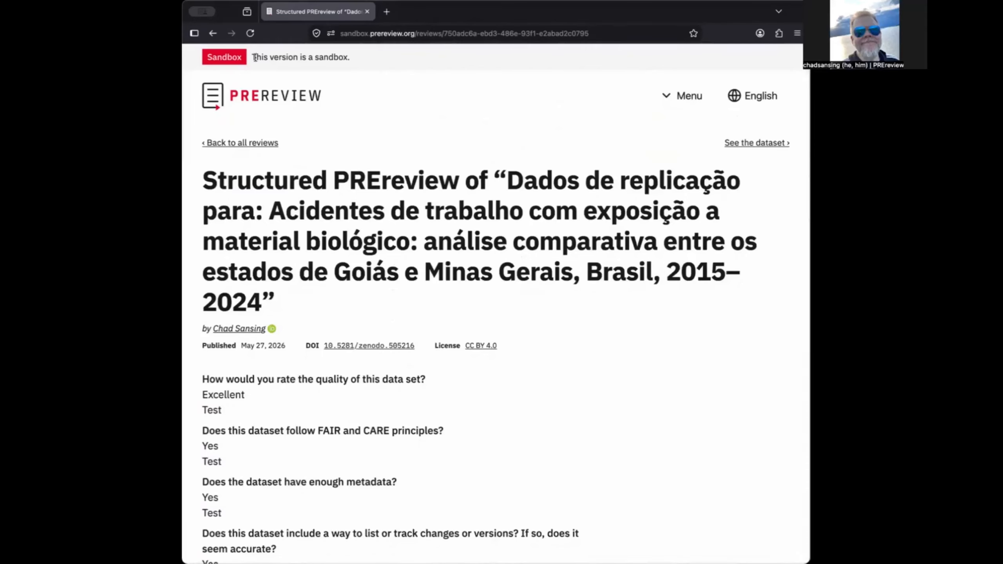
click(281, 97)
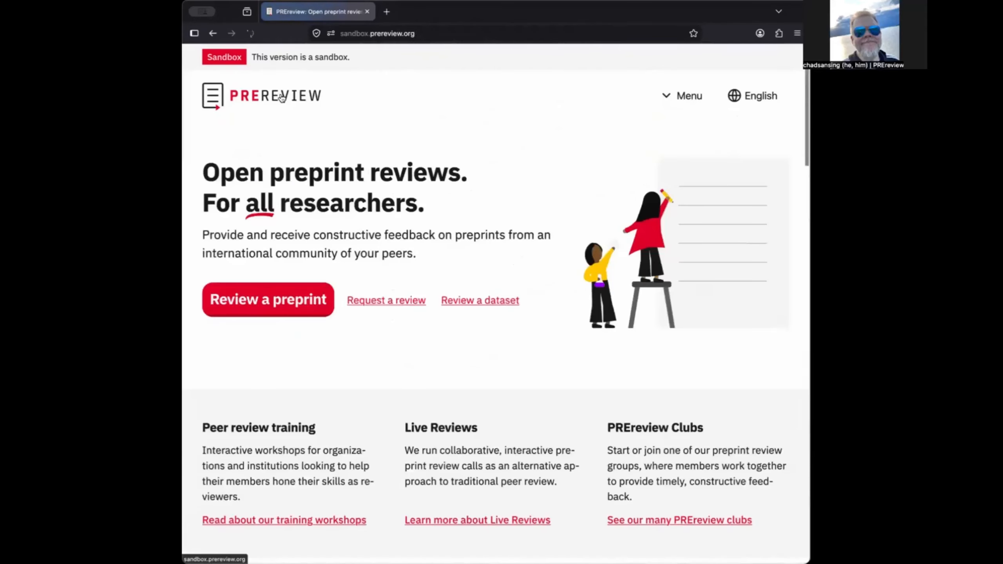